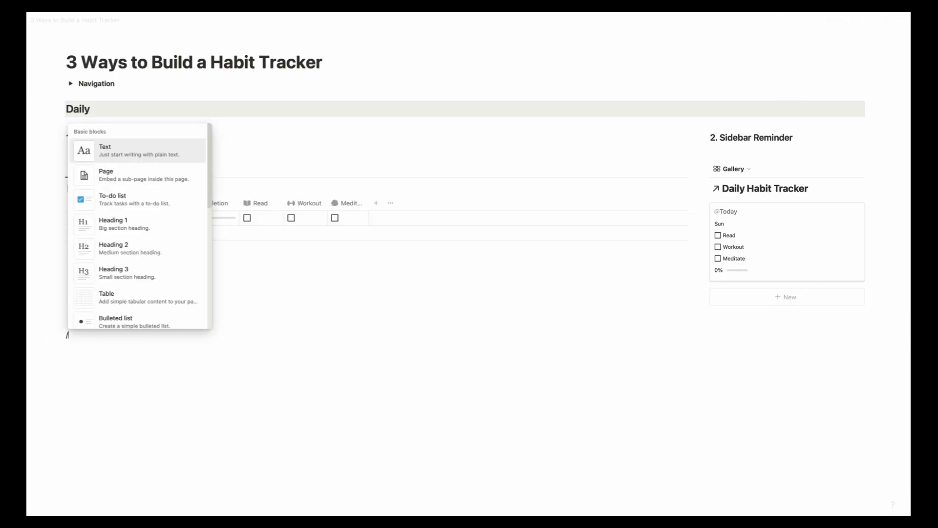
Step: Insert a table view below the Daily Habit Tracker, backed by a new database titled "Daily HT"
{"action": "type", "text": "table"}
{"action": "left_click", "coordinate": [118, 269]}
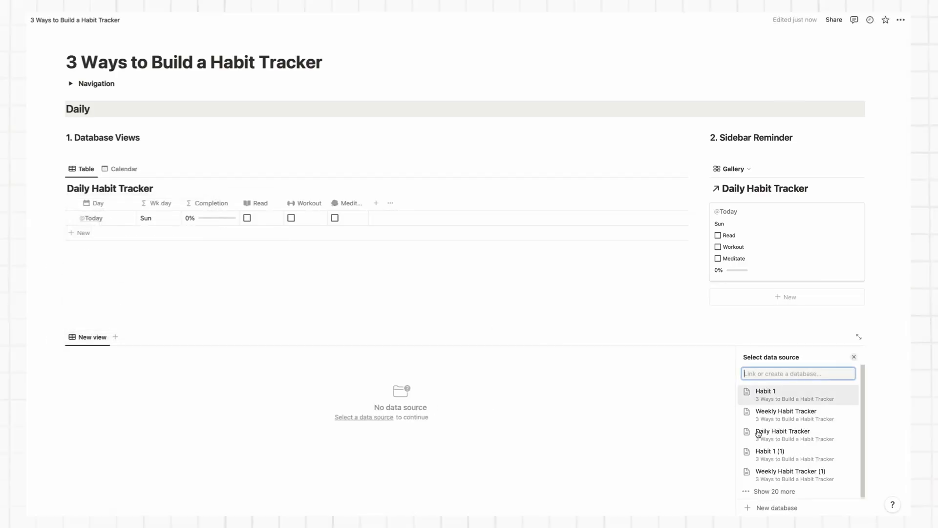
{"action": "left_click", "coordinate": [777, 508]}
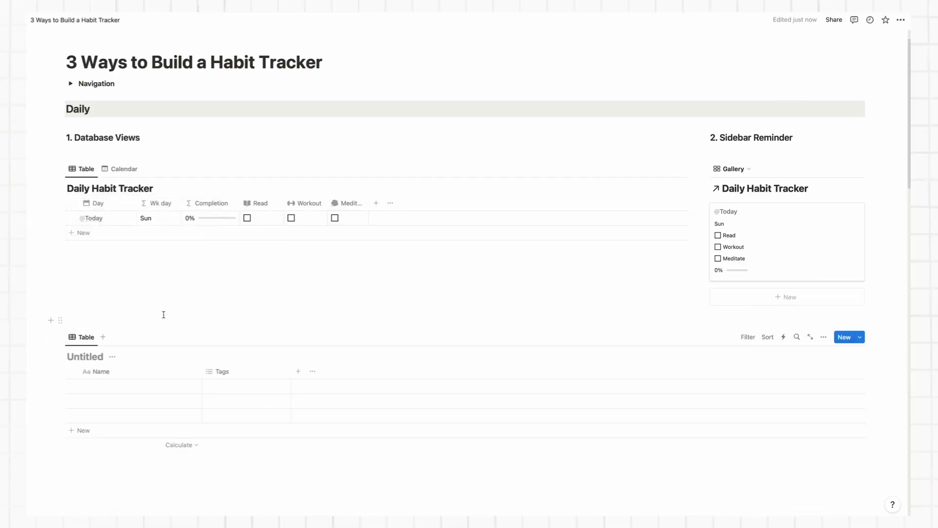
{"action": "type", "text": "Daily HT"}
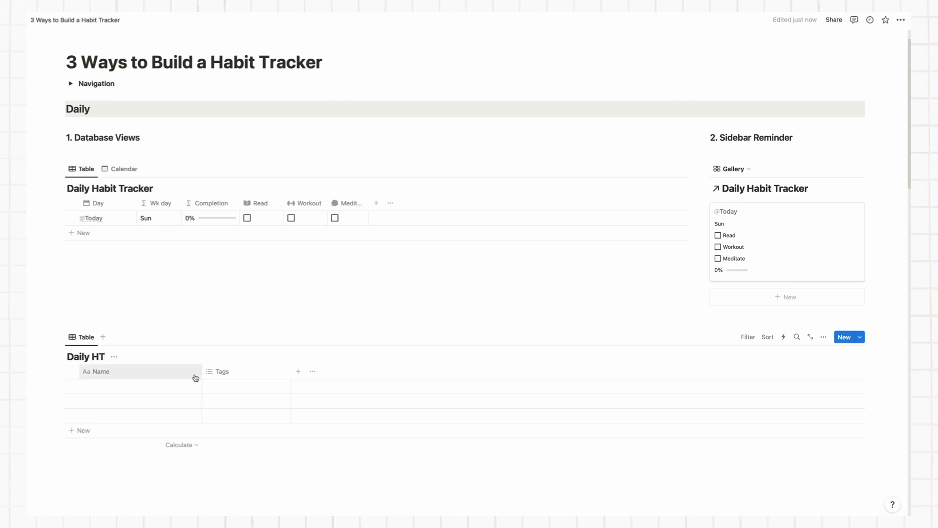
Step: Narrow the Name column of the Daily HT table and delete its Tags property
{"action": "left_click_drag", "start_coordinate": [201, 372], "coordinate": [135, 377]}
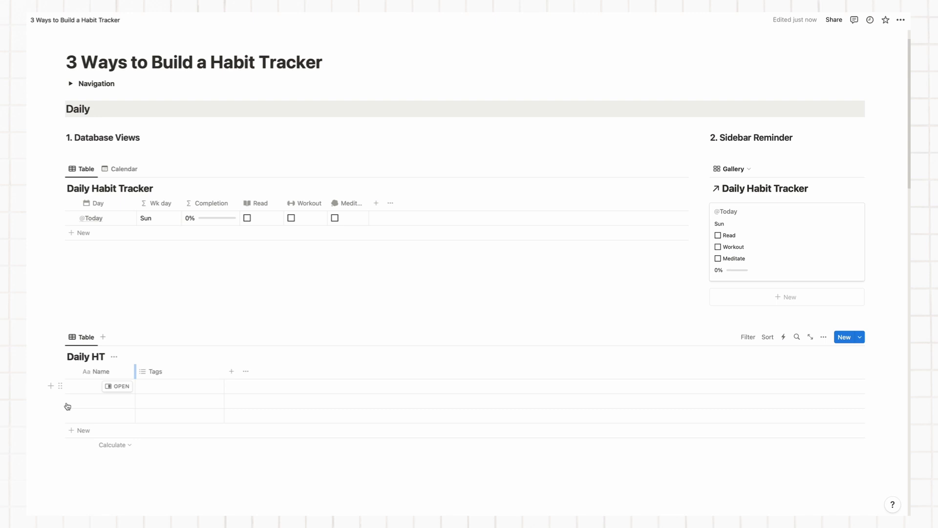
{"action": "left_click", "coordinate": [147, 372]}
{"action": "left_click", "coordinate": [155, 336]}
{"action": "left_click", "coordinate": [366, 268]}
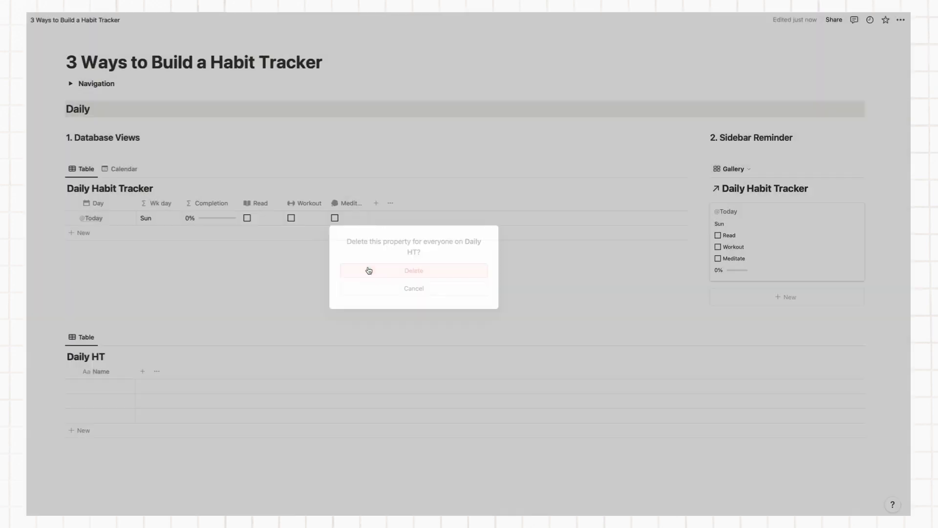
Step: Add a checkbox property named "Habit 1" to the Daily HT table
{"action": "left_click", "coordinate": [142, 373]}
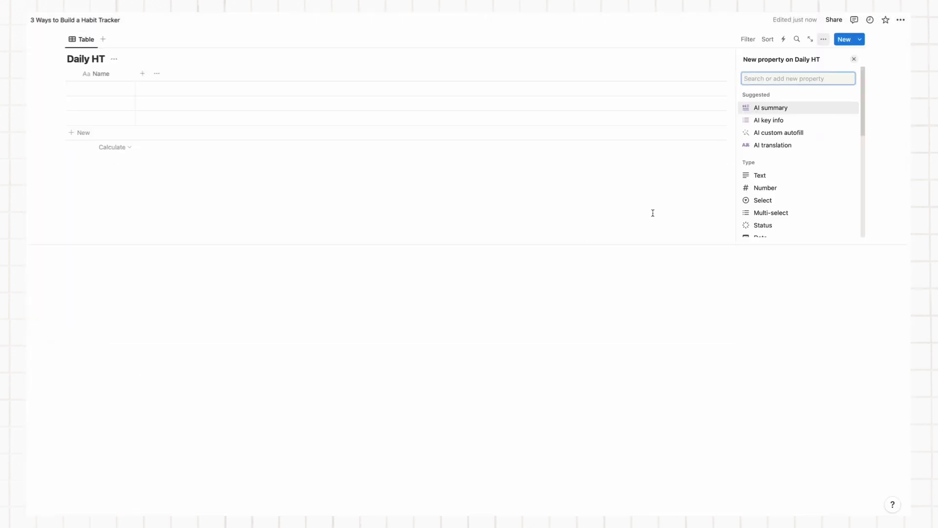
{"action": "scroll", "coordinate": [814, 184], "scroll_direction": "down", "scroll_amount": 1}
{"action": "type", "text": "c"}
{"action": "left_click", "coordinate": [780, 166]}
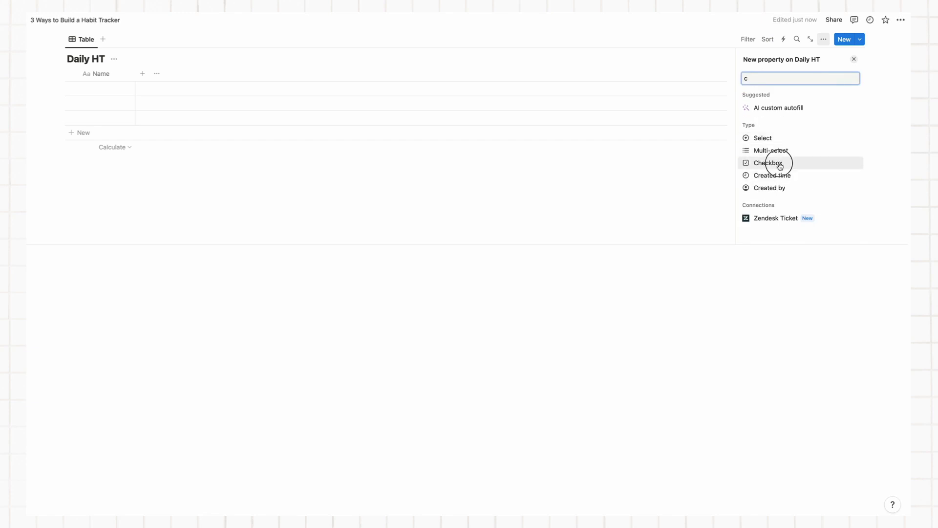
{"action": "type", "text": "Habit 1"}
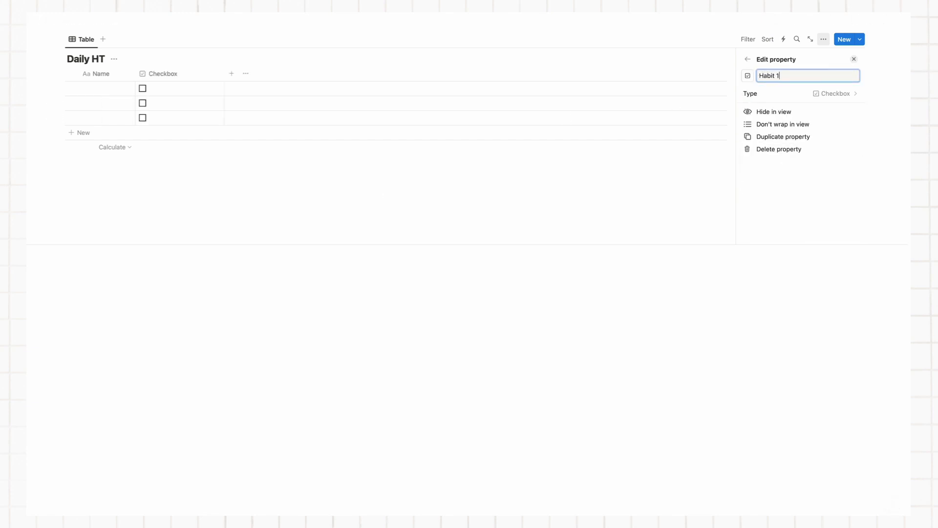
Step: Add a second checkbox property named "Habit 2" to the Daily HT table
{"action": "left_click", "coordinate": [232, 73]}
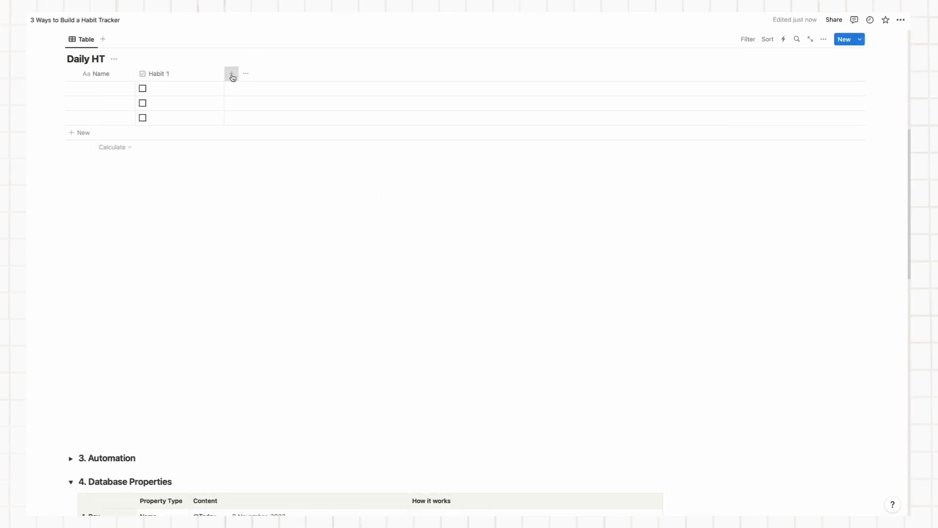
{"action": "type", "text": "c"}
{"action": "left_click", "coordinate": [771, 163]}
{"action": "type", "text": "Habit 2"}
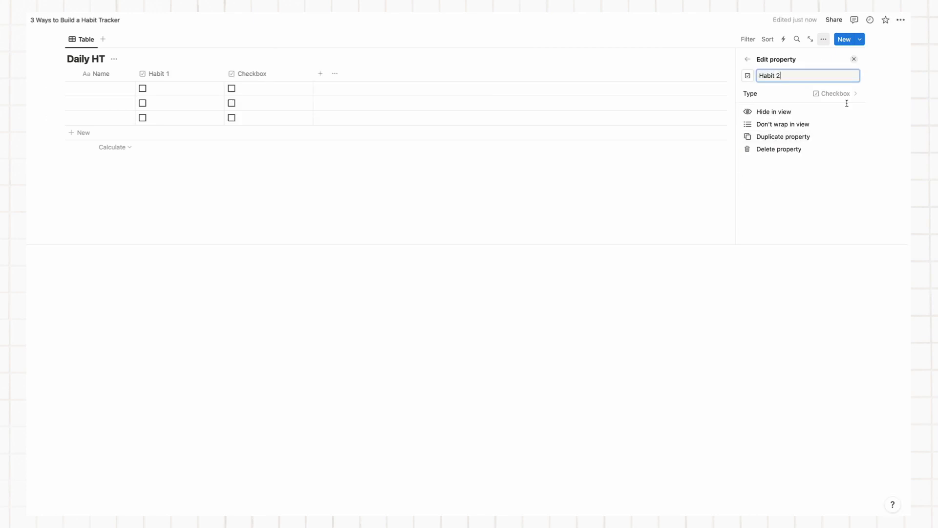
Step: Add a third checkbox property named "Habit 3" to the Daily HT table
{"action": "left_click", "coordinate": [749, 62]}
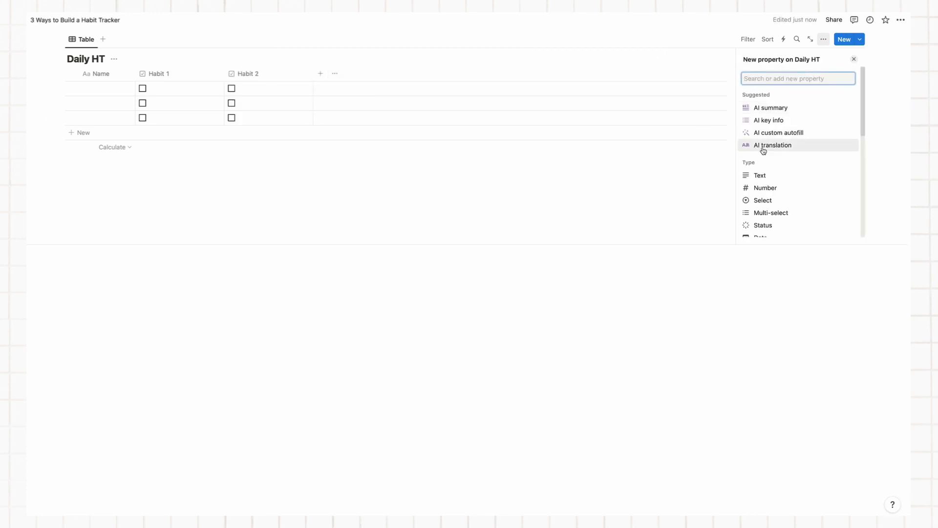
{"action": "scroll", "coordinate": [761, 149], "scroll_direction": "down", "scroll_amount": 1}
{"action": "left_click", "coordinate": [769, 170]}
{"action": "type", "text": "Habit 3"}
{"action": "left_click", "coordinate": [674, 186]}
Step: Add a date property named "Date" to the Daily HT table
{"action": "scroll", "coordinate": [503, 186], "scroll_direction": "up", "scroll_amount": 5}
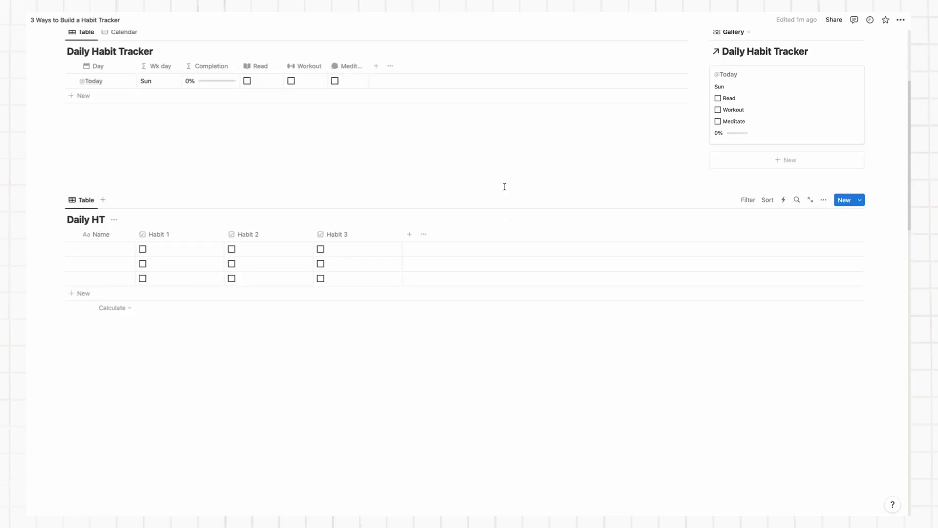
{"action": "left_click", "coordinate": [409, 345]}
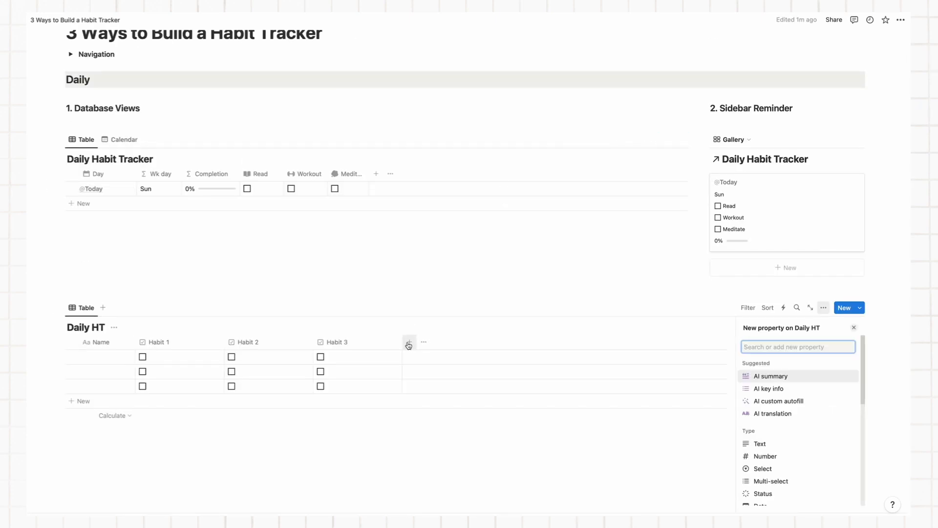
{"action": "type", "text": "Date"}
{"action": "left_click", "coordinate": [783, 380]}
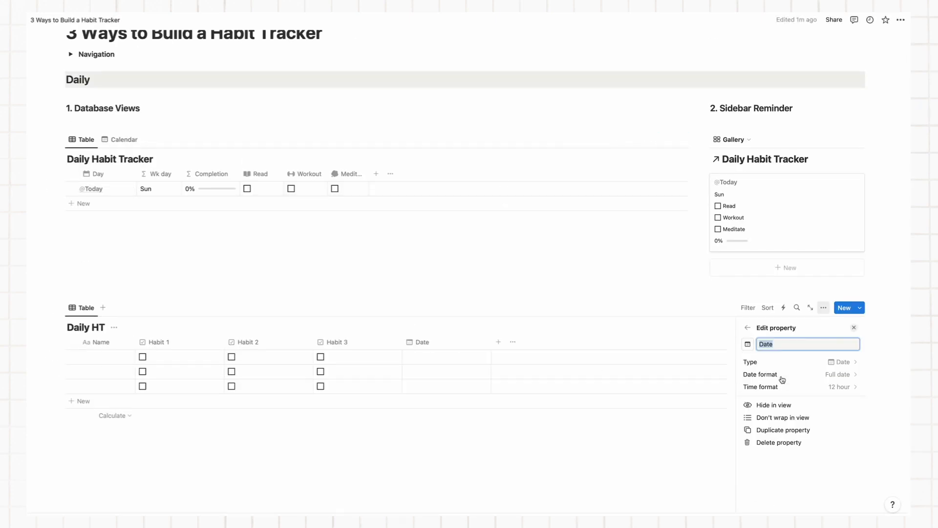
Step: Fill the Date cells of the three rows with November 12, November 13 and November 14, 2023
{"action": "left_click", "coordinate": [446, 360]}
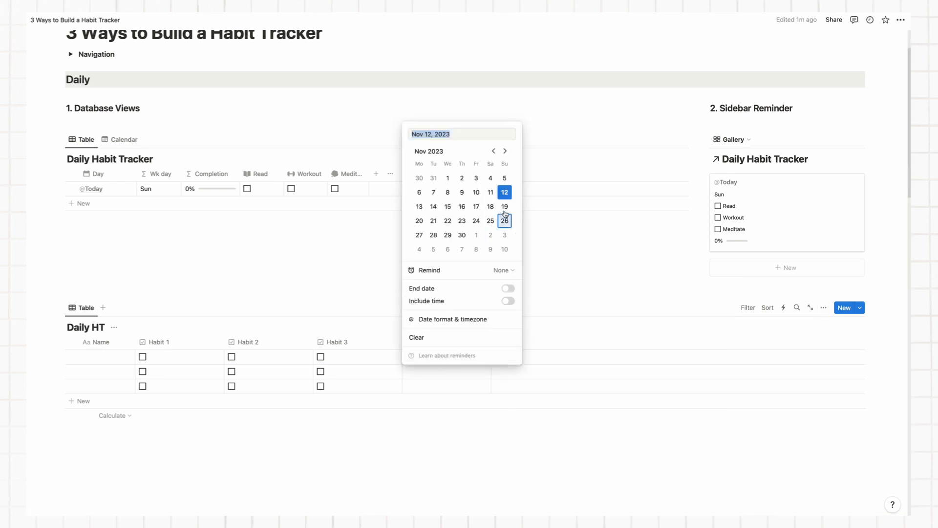
{"action": "key", "text": "Escape"}
{"action": "left_click", "coordinate": [441, 375]}
{"action": "left_click", "coordinate": [420, 223]}
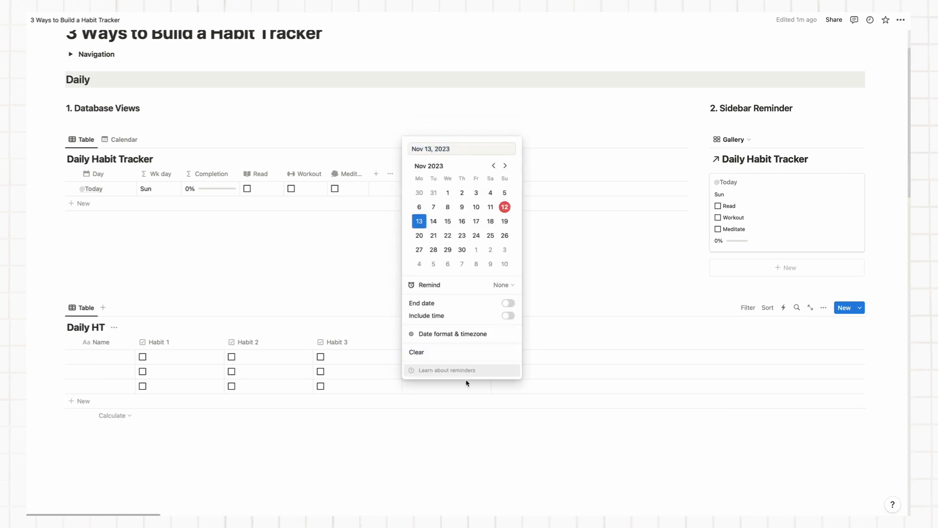
{"action": "left_click", "coordinate": [452, 387]}
{"action": "left_click", "coordinate": [450, 388]}
{"action": "left_click", "coordinate": [434, 238]}
{"action": "key", "text": "Escape"}
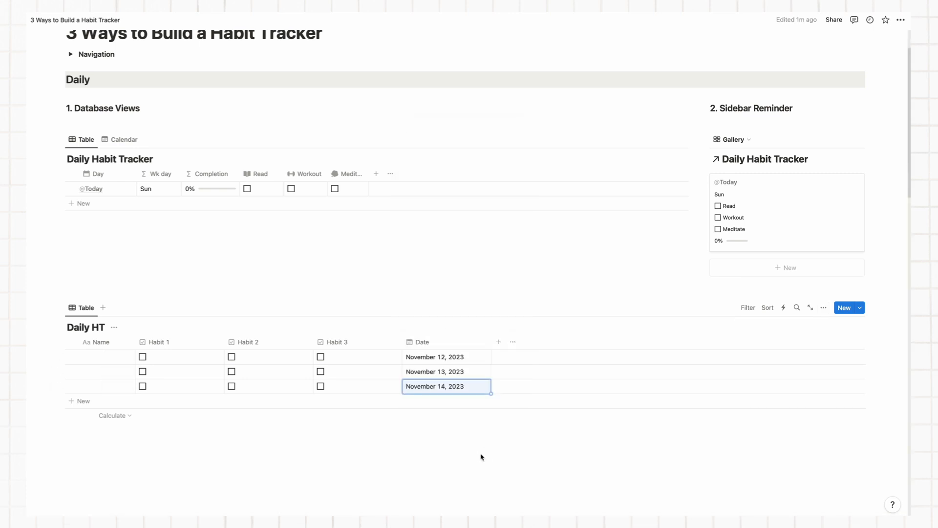
Step: Add a formula property to the Daily HT table with the formula formatDate(Date, "ddd")
{"action": "left_click", "coordinate": [497, 342]}
{"action": "type", "text": "For"}
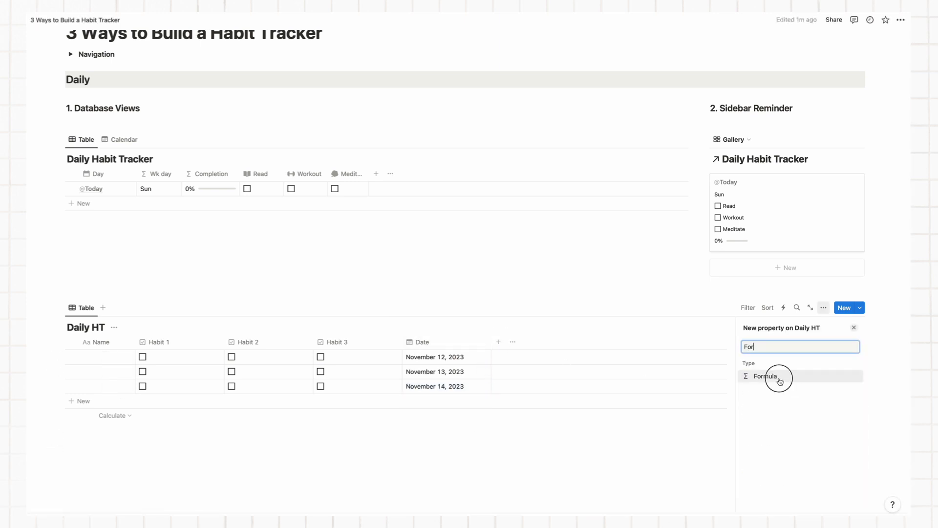
{"action": "left_click", "coordinate": [777, 377]}
{"action": "left_click", "coordinate": [523, 359]}
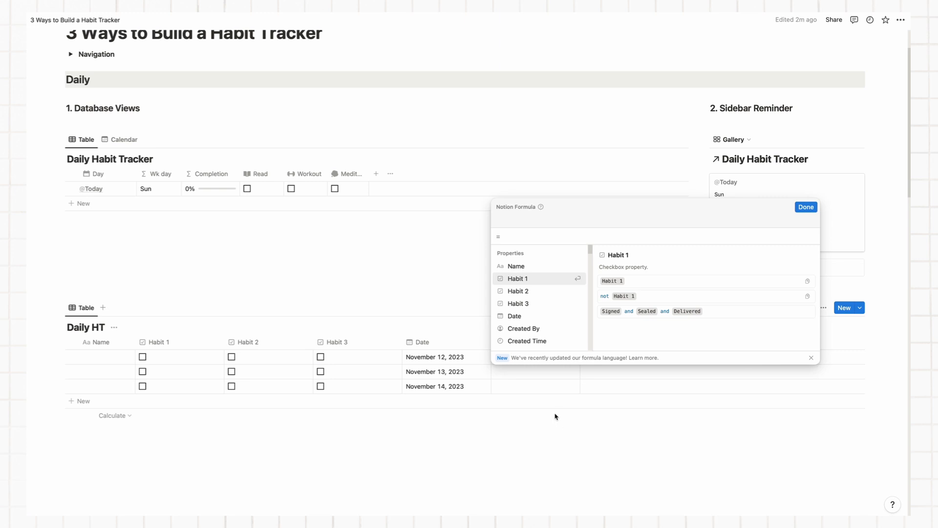
{"action": "type", "text": "for"}
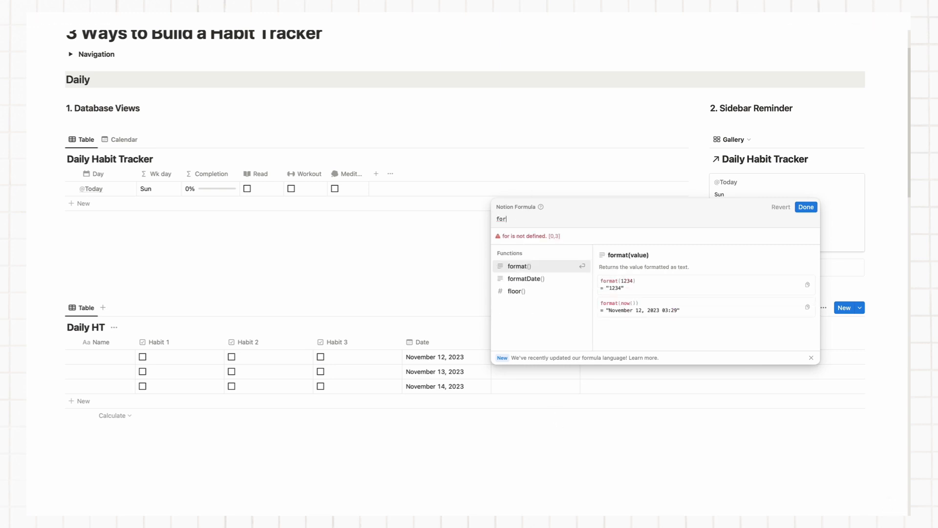
{"action": "left_click", "coordinate": [534, 279]}
{"action": "left_click", "coordinate": [537, 318]}
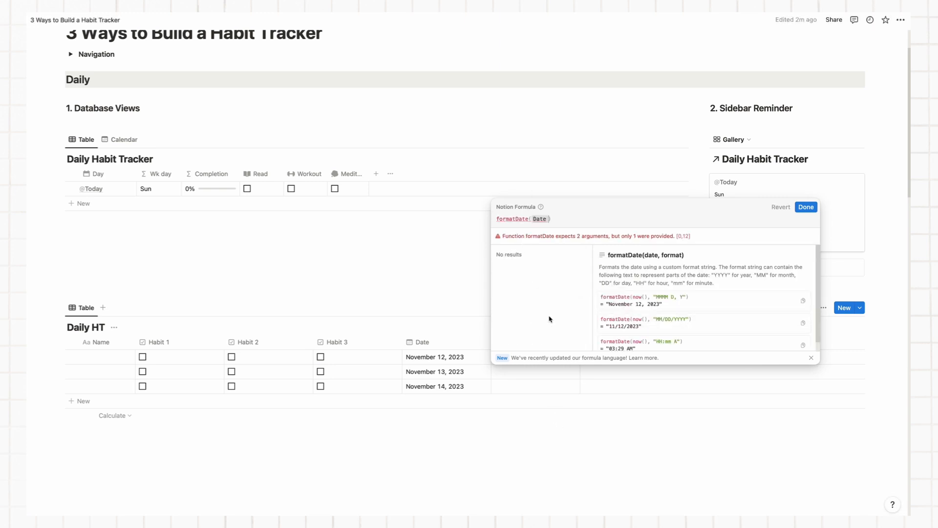
{"action": "type", "text": ", \"ddd"}
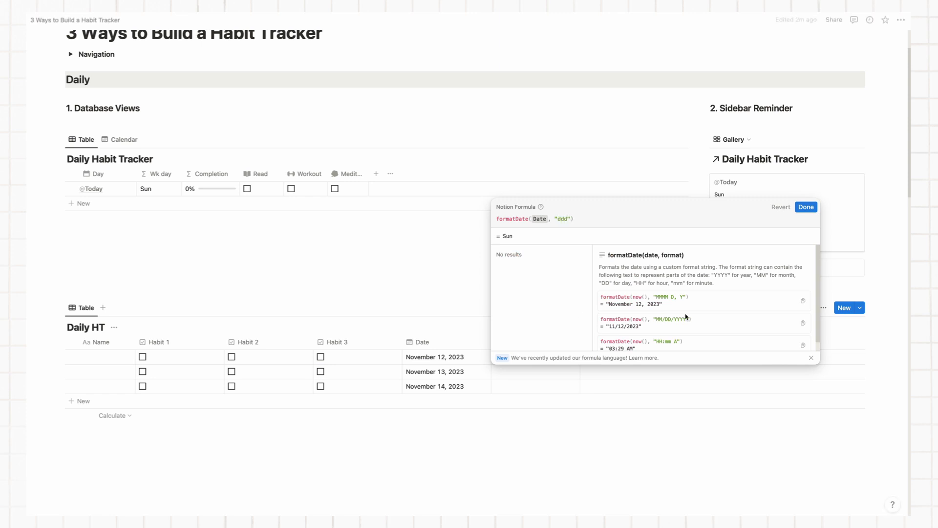
{"action": "left_click", "coordinate": [806, 206]}
Step: Rename the formula property to "Weekday" and move its column directly after Name
{"action": "left_click", "coordinate": [540, 345]}
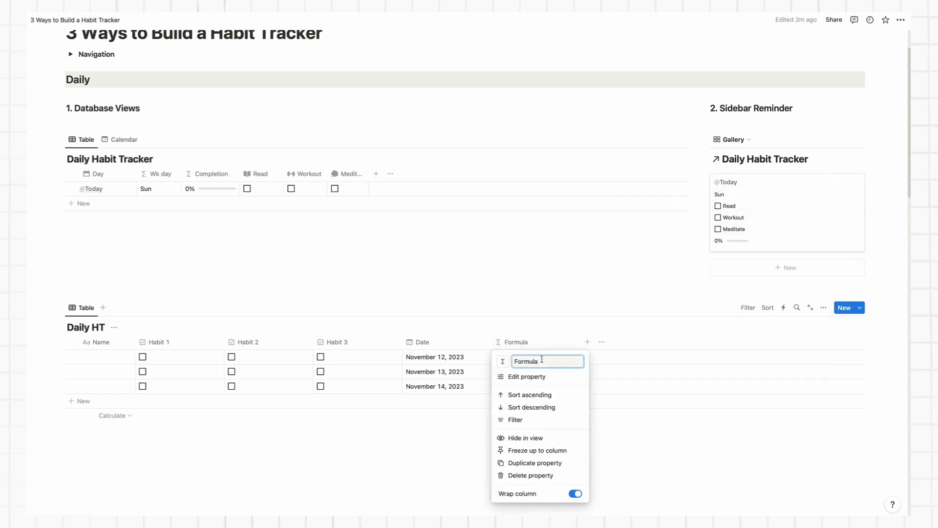
{"action": "key", "text": "ctrl+a"}
{"action": "type", "text": "Weekday"}
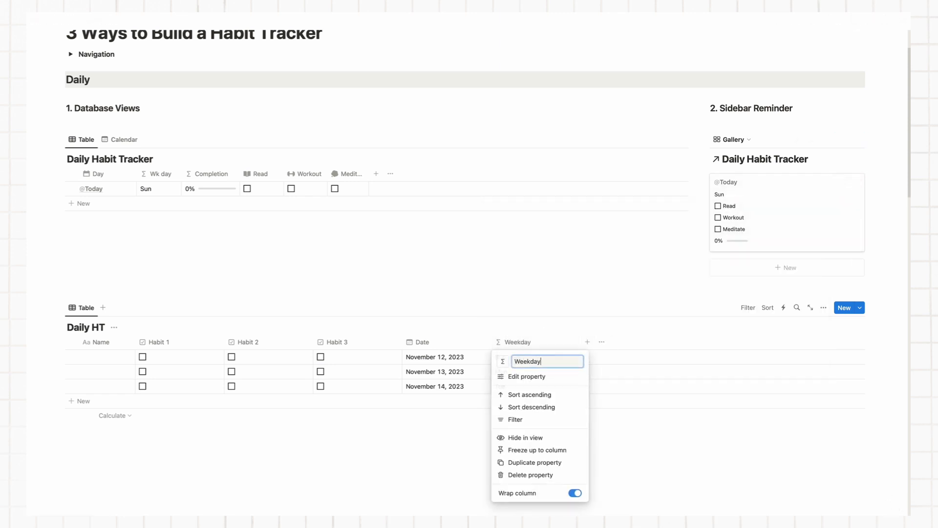
{"action": "key", "text": "Return"}
{"action": "left_click_drag", "start_coordinate": [517, 342], "coordinate": [159, 341]}
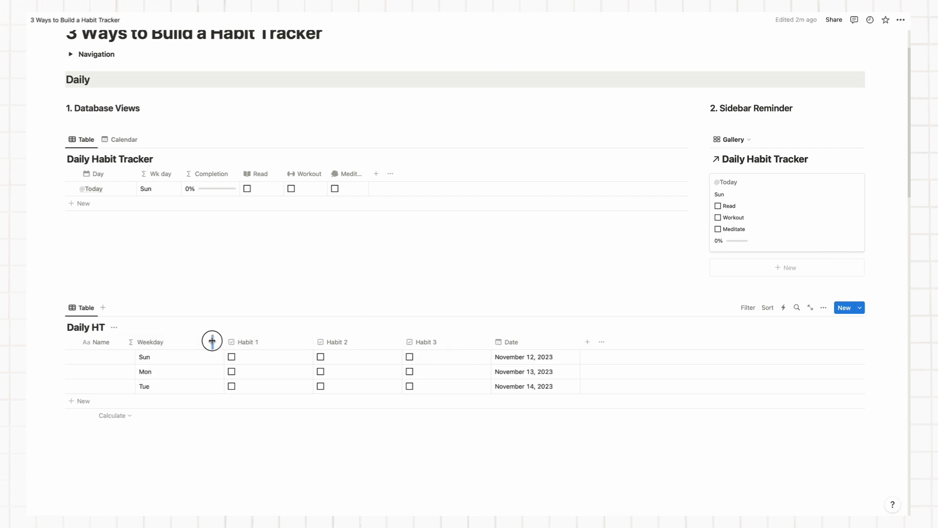
Step: Narrow the Weekday, Habit 1, Habit 2 and Habit 3 columns to fit their headings
{"action": "left_click_drag", "start_coordinate": [224, 339], "coordinate": [189, 341]}
{"action": "left_click_drag", "start_coordinate": [278, 341], "coordinate": [237, 339]}
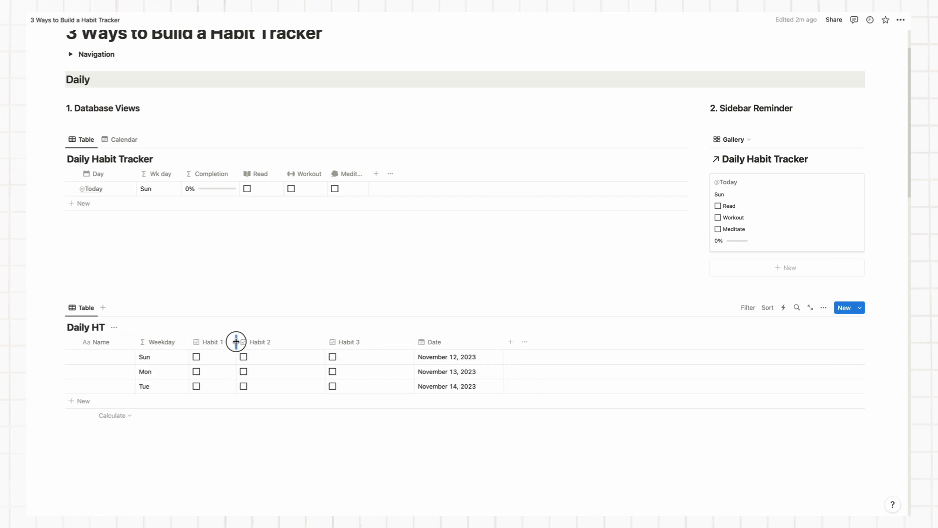
{"action": "left_click_drag", "start_coordinate": [325, 339], "coordinate": [287, 339]}
{"action": "left_click_drag", "start_coordinate": [375, 342], "coordinate": [335, 340]}
Step: Add another formula property named "Completion" after the Date column
{"action": "left_click", "coordinate": [431, 342]}
{"action": "type", "text": "For"}
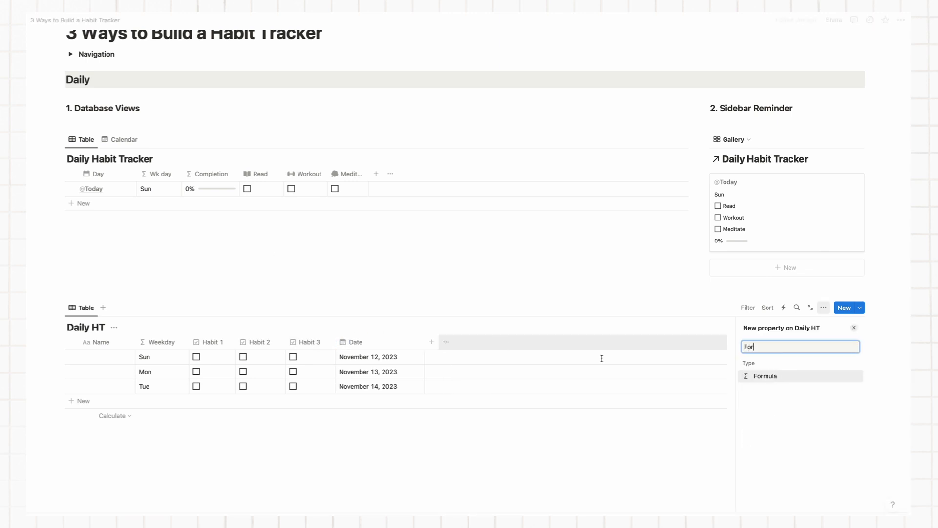
{"action": "left_click", "coordinate": [804, 378]}
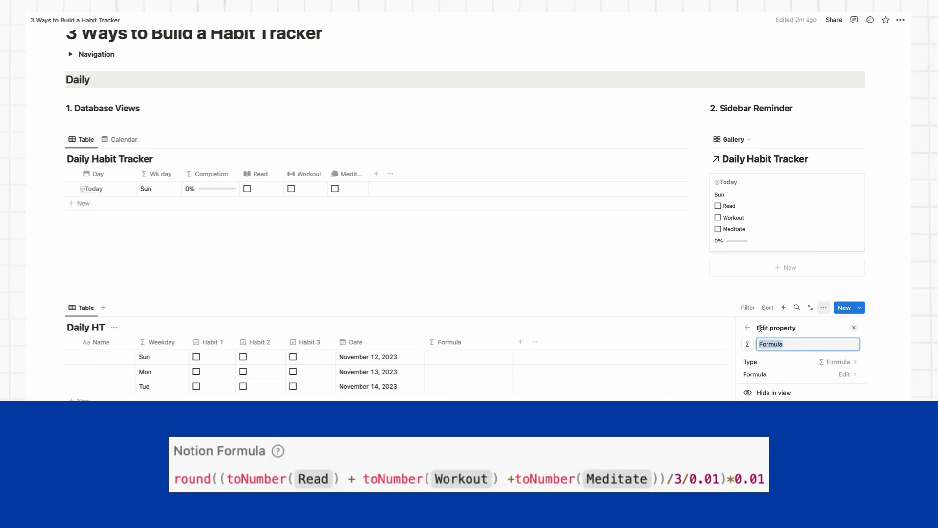
{"action": "type", "text": "Completion"}
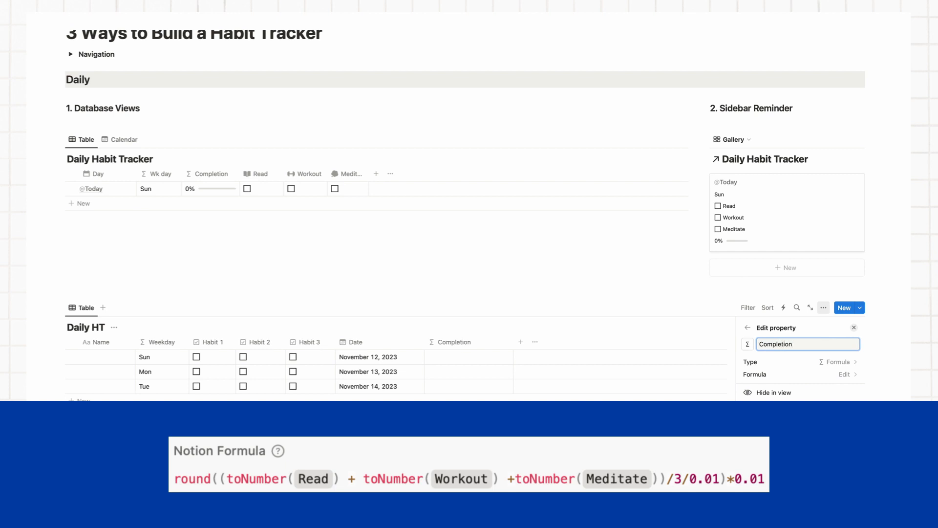
Step: Set the Completion formula to round((toNumber(Habit 1) + toNumber(Habit 2) +toNumber(Habit 3))/3/0.01)*0.01, using the three habit properties as references
{"action": "left_click", "coordinate": [848, 375]}
{"action": "type", "text": "round((toNumber(Read) + toNumber(Workout) +toNumber(Meditate))/3/0.01)*0.01"}
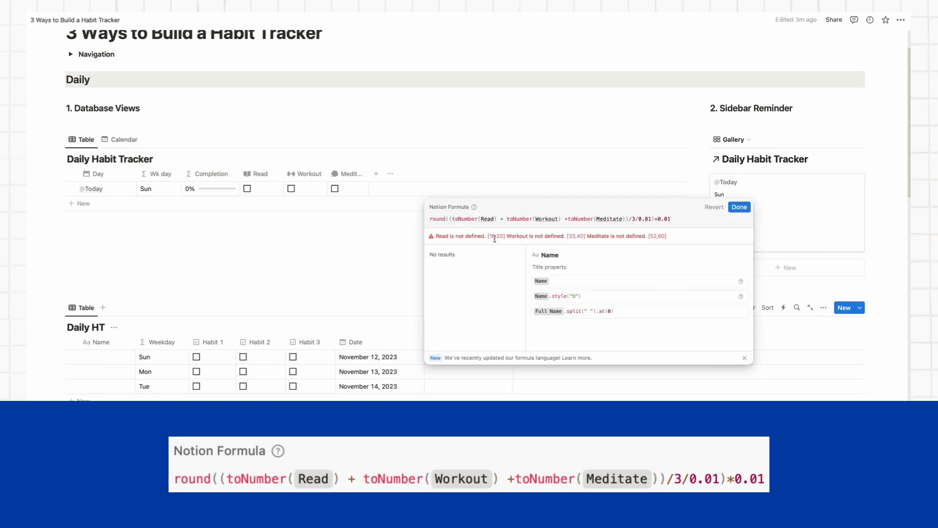
{"action": "double_click", "coordinate": [489, 218]}
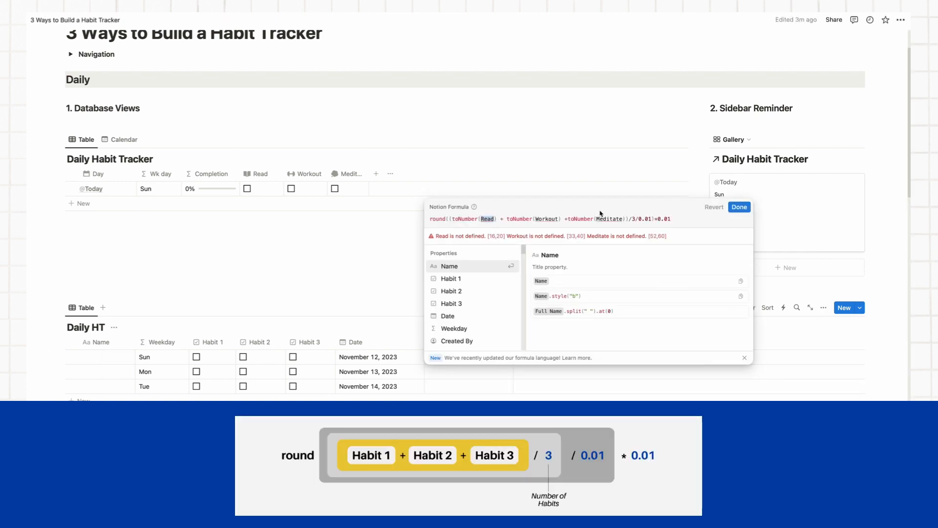
{"action": "left_click", "coordinate": [486, 278]}
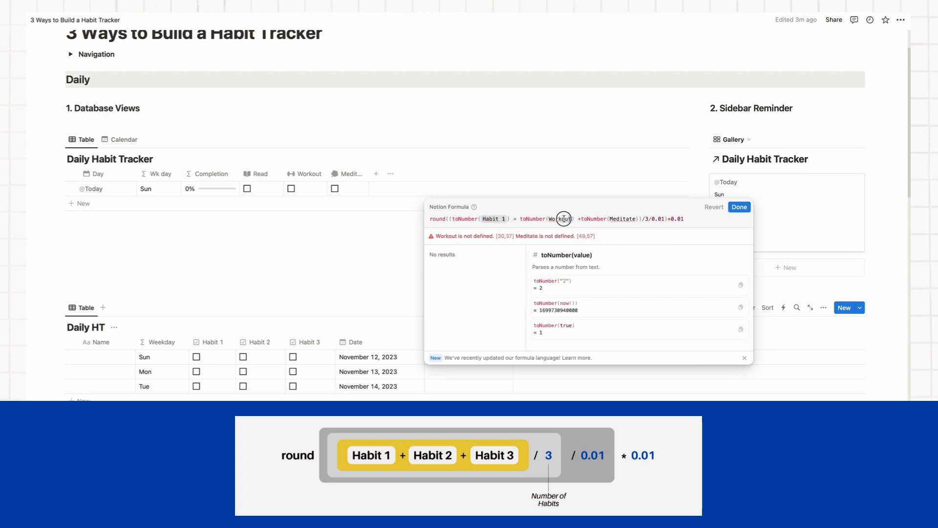
{"action": "double_click", "coordinate": [564, 218]}
{"action": "left_click", "coordinate": [483, 291]}
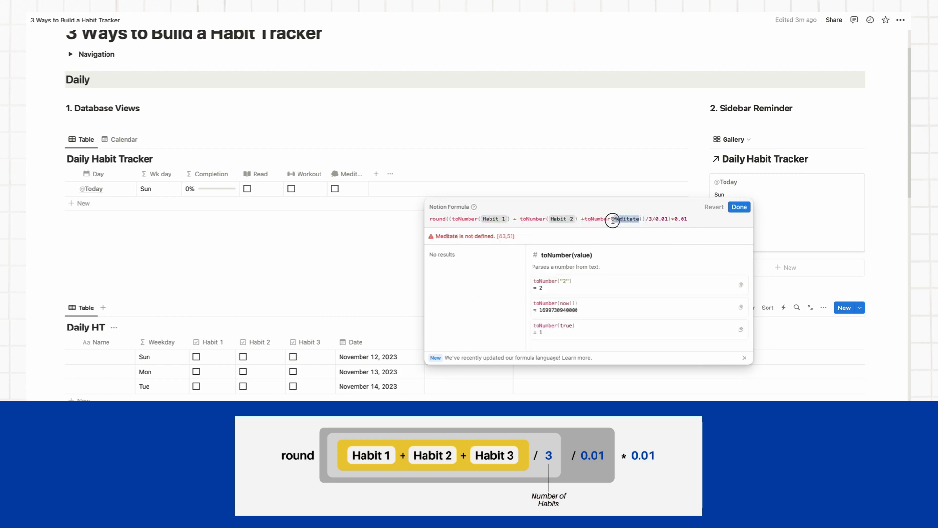
{"action": "left_click", "coordinate": [484, 304]}
{"action": "left_click", "coordinate": [739, 206]}
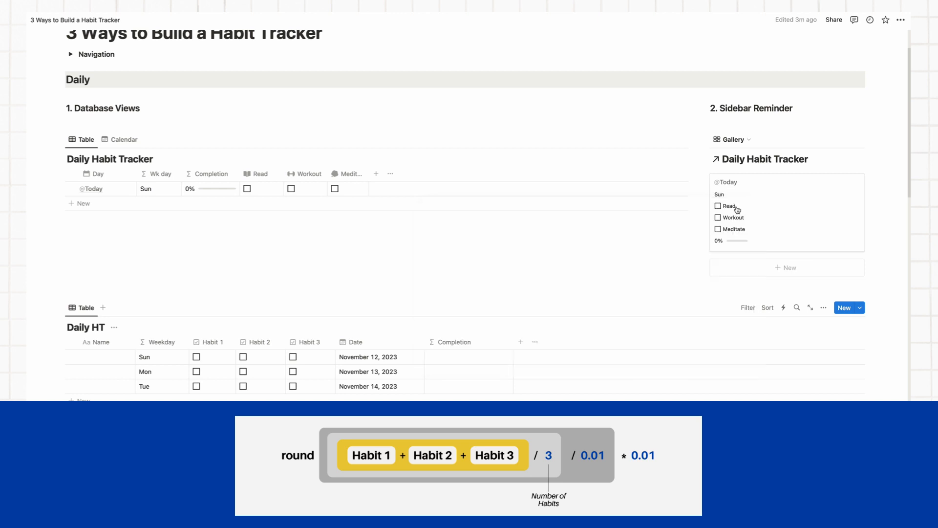
Step: Set the Completion property's number format to Percent and show it as a bar
{"action": "left_click", "coordinate": [478, 345]}
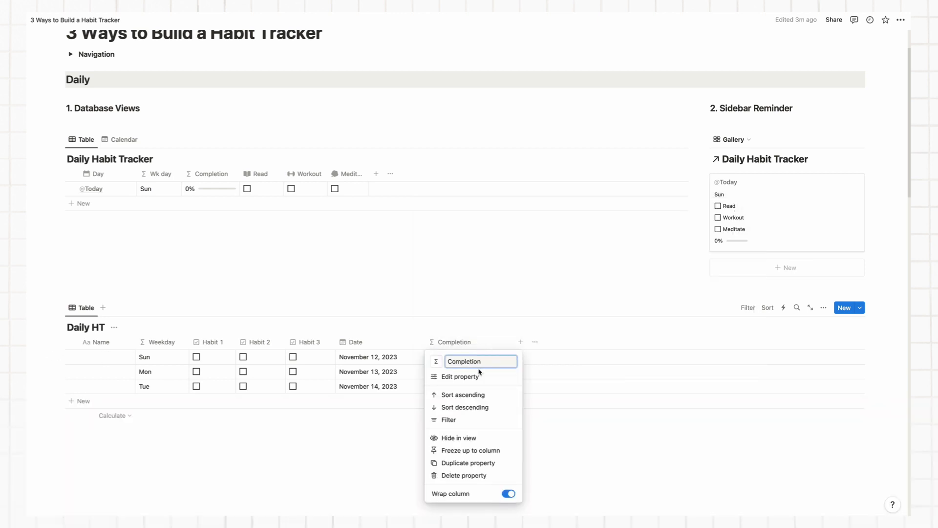
{"action": "left_click", "coordinate": [479, 376]}
{"action": "left_click", "coordinate": [818, 120]}
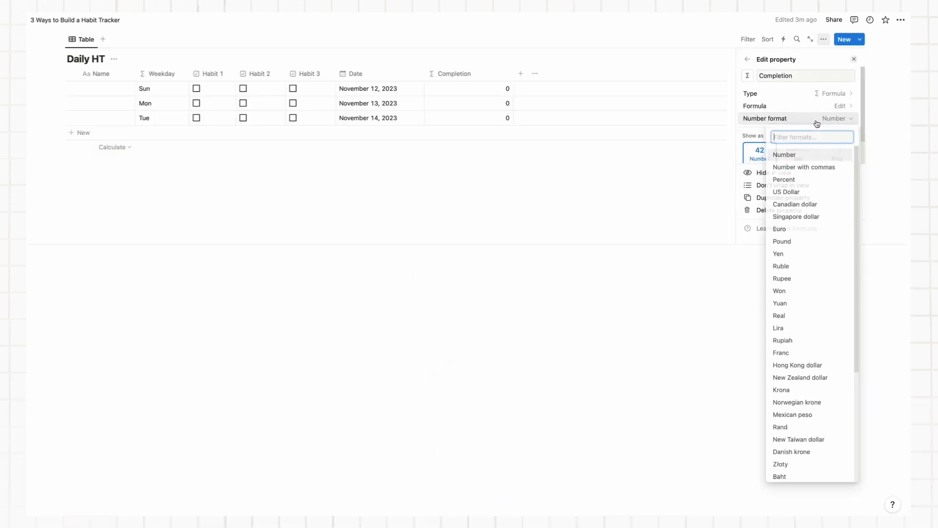
{"action": "left_click", "coordinate": [797, 179]}
{"action": "left_click", "coordinate": [798, 154]}
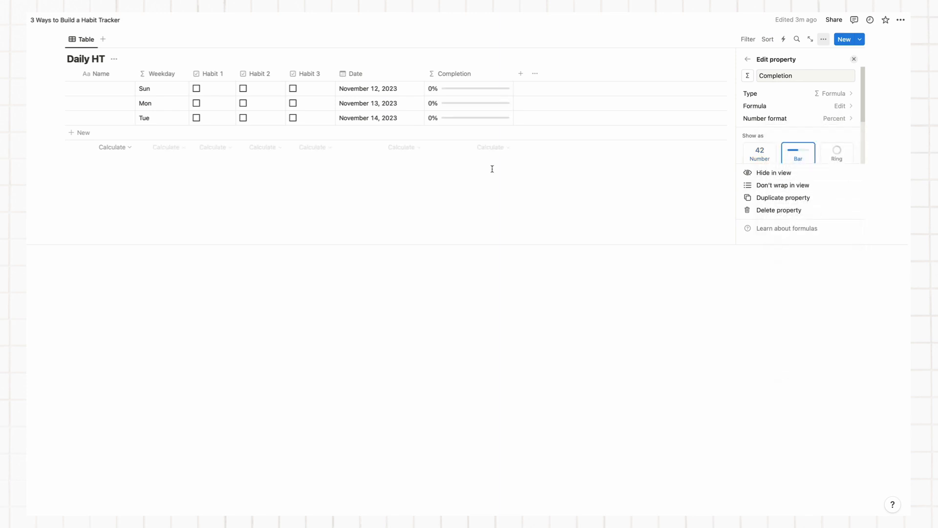
{"action": "left_click", "coordinate": [492, 168]}
Step: Move the Completion column directly after Weekday in the Daily HT table
{"action": "scroll", "coordinate": [444, 193], "scroll_direction": "up", "scroll_amount": 3}
{"action": "left_click_drag", "start_coordinate": [454, 181], "coordinate": [206, 197]}
{"action": "scroll", "coordinate": [251, 238], "scroll_direction": "up", "scroll_amount": 4}
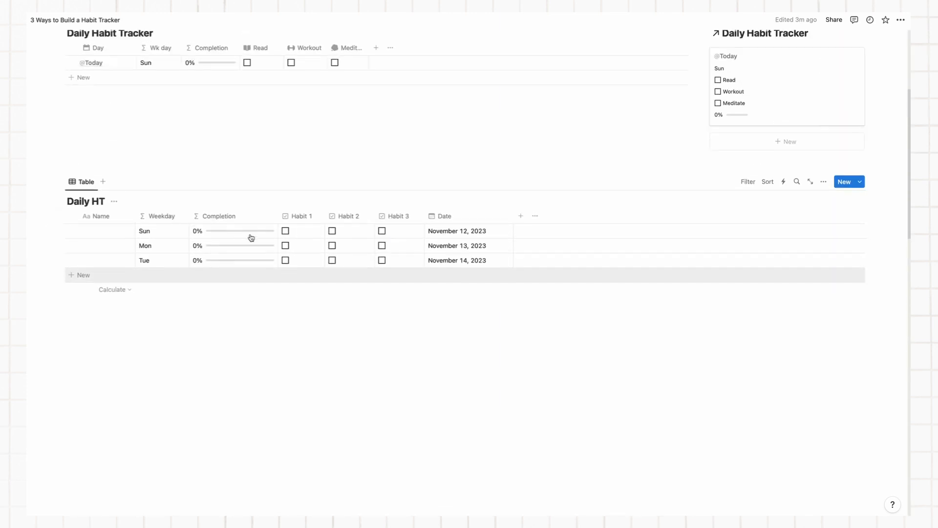
Step: Mark Habit 1 and Habit 2 as done for Sunday, and all three habits as done for Monday
{"action": "left_click", "coordinate": [286, 308]}
{"action": "left_click", "coordinate": [332, 309]}
{"action": "left_click", "coordinate": [333, 324]}
{"action": "left_click", "coordinate": [383, 324]}
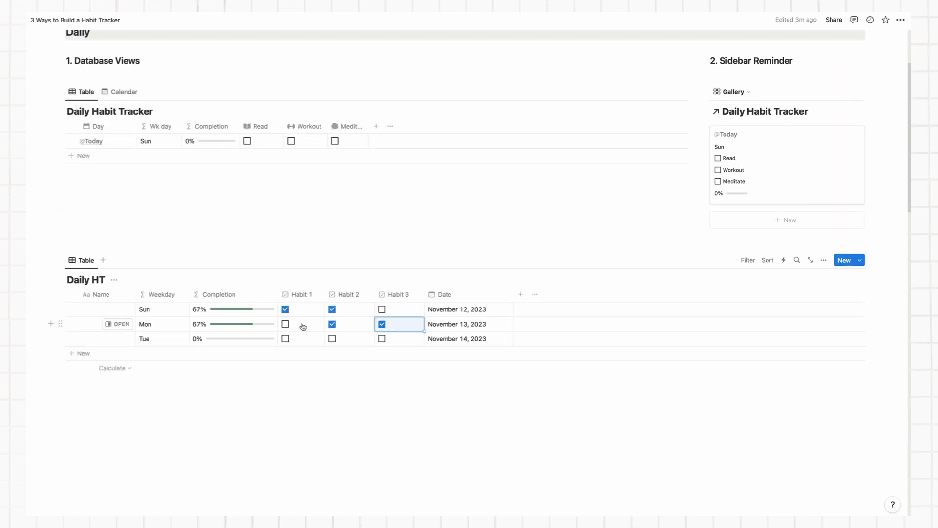
{"action": "left_click", "coordinate": [286, 324]}
{"action": "left_click", "coordinate": [95, 313]}
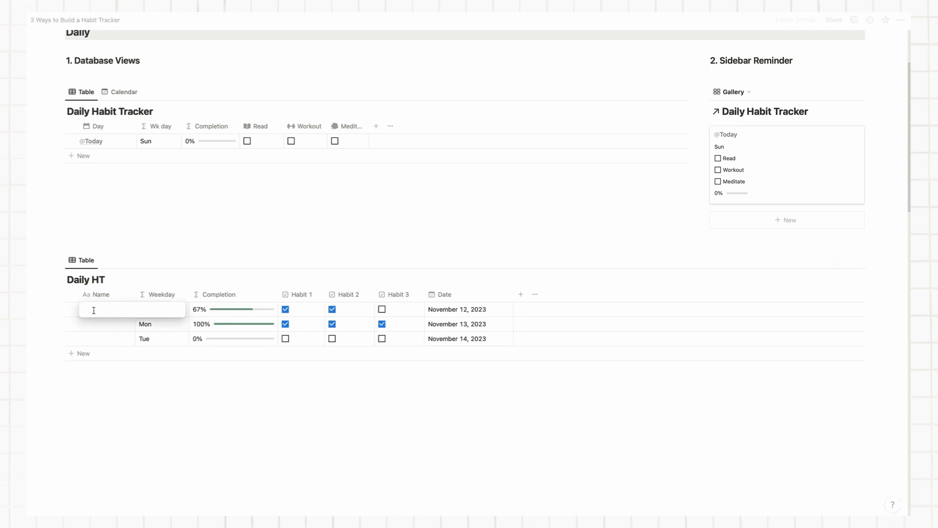
{"action": "type", "text": "@"}
{"action": "left_click", "coordinate": [124, 335]}
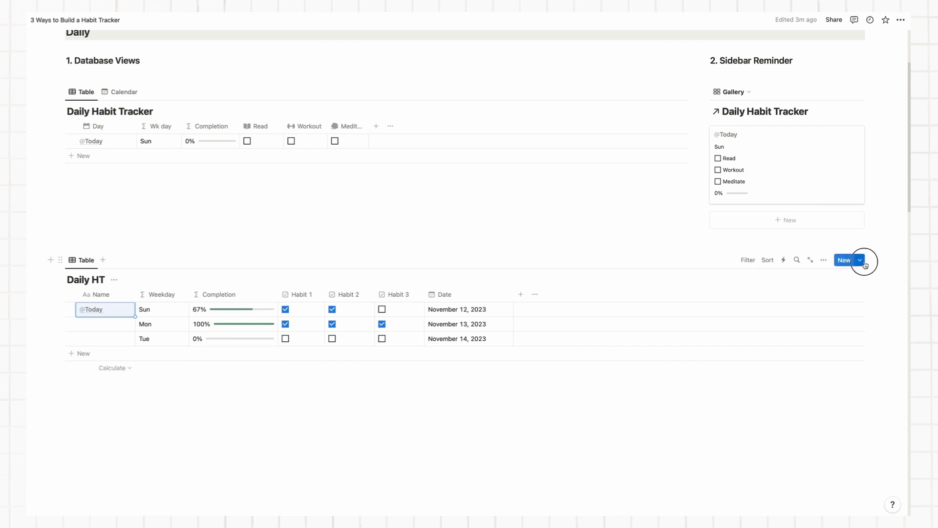
{"action": "left_click", "coordinate": [864, 264]}
{"action": "left_click", "coordinate": [762, 319]}
{"action": "type", "text": "@Today"}
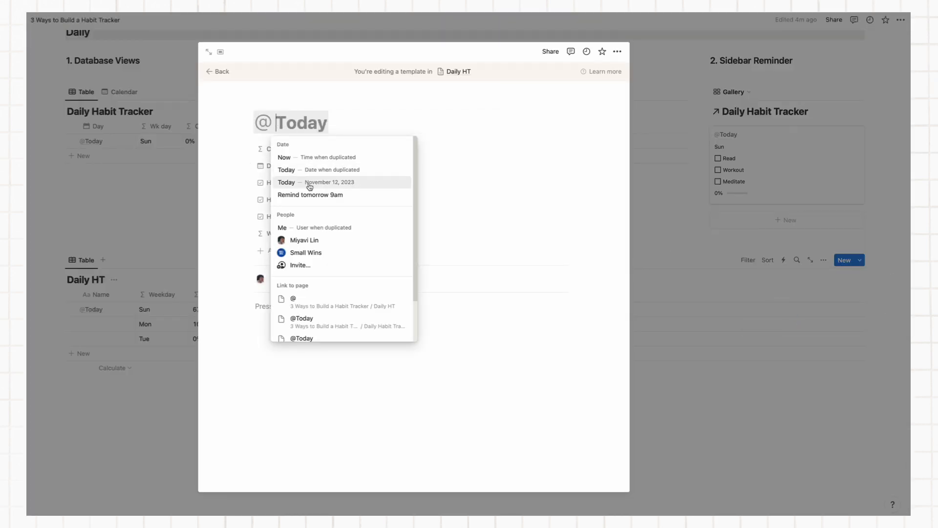
{"action": "left_click", "coordinate": [310, 182]}
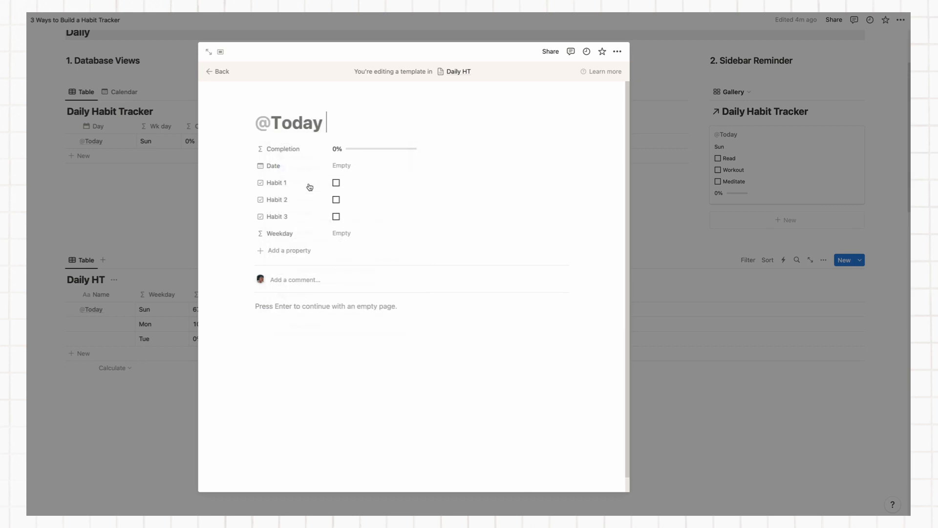
Step: Turn off top-level page discussions for all pages in Daily HT and close the template
{"action": "left_click", "coordinate": [617, 51]}
{"action": "left_click", "coordinate": [628, 147]}
{"action": "left_click", "coordinate": [681, 98]}
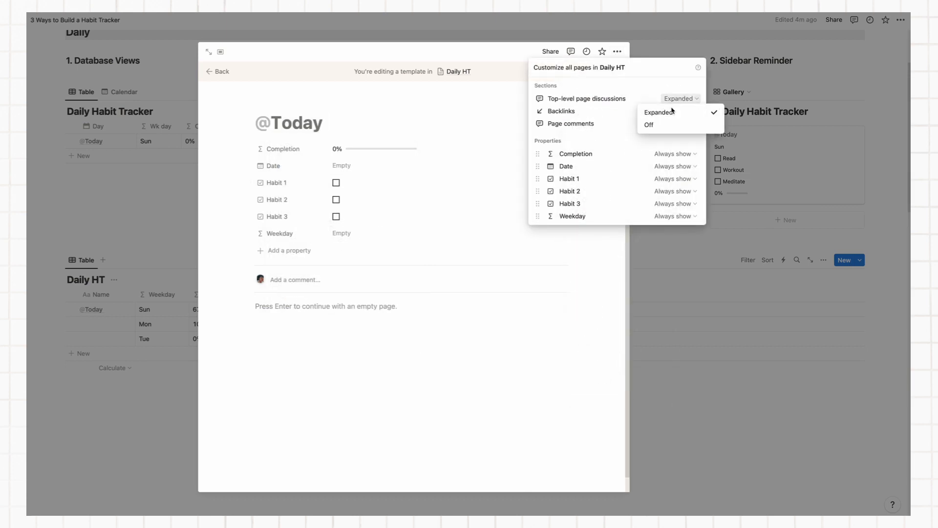
{"action": "left_click", "coordinate": [649, 124]}
{"action": "left_click", "coordinate": [465, 134]}
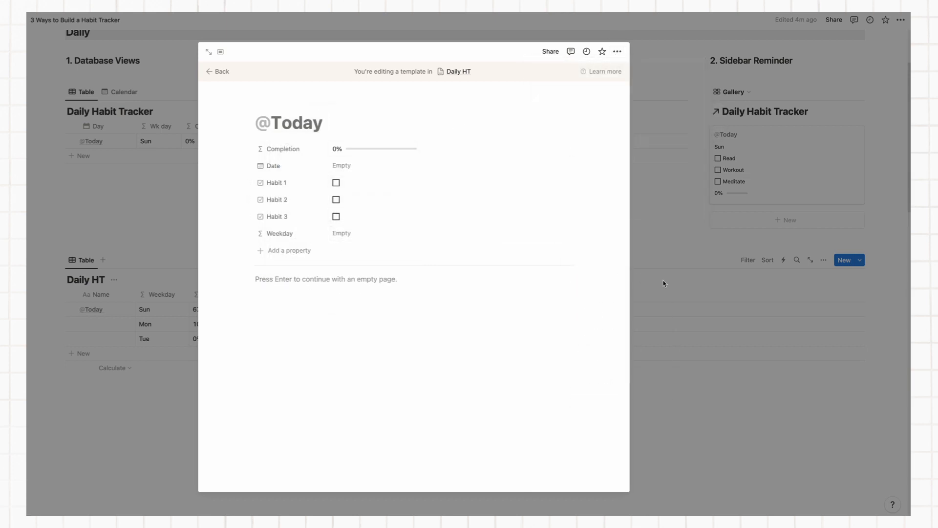
{"action": "left_click", "coordinate": [664, 283]}
{"action": "left_click", "coordinate": [859, 260]}
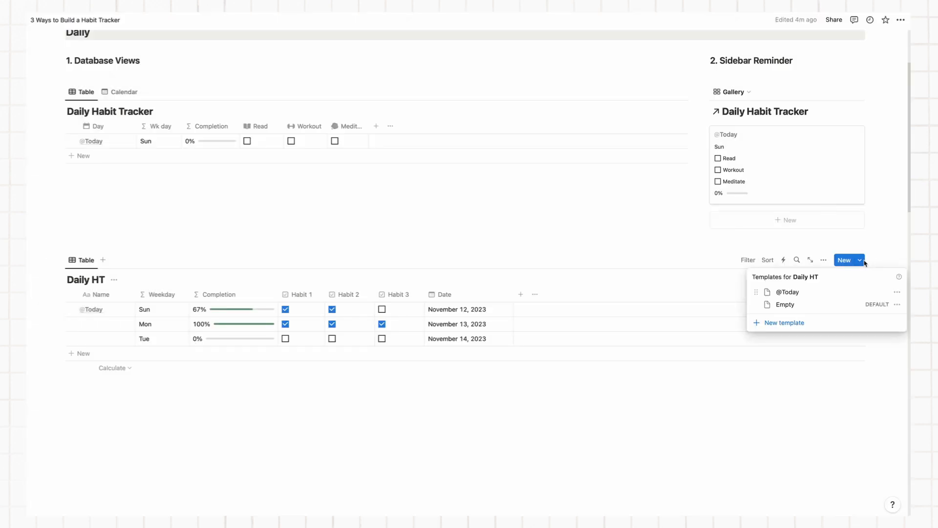
{"action": "left_click", "coordinate": [898, 294]}
{"action": "left_click", "coordinate": [831, 280]}
{"action": "left_click", "coordinate": [432, 262]}
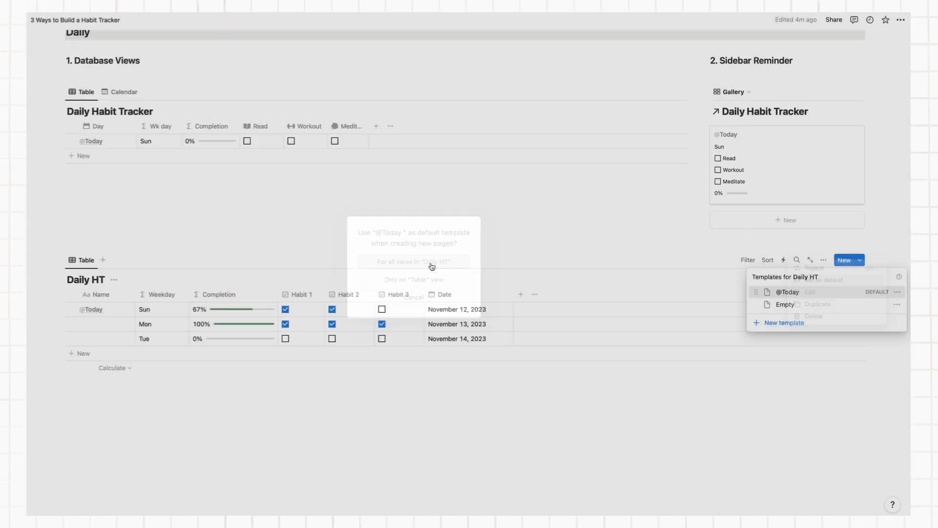
{"action": "left_click", "coordinate": [897, 292]}
{"action": "left_click", "coordinate": [869, 267]}
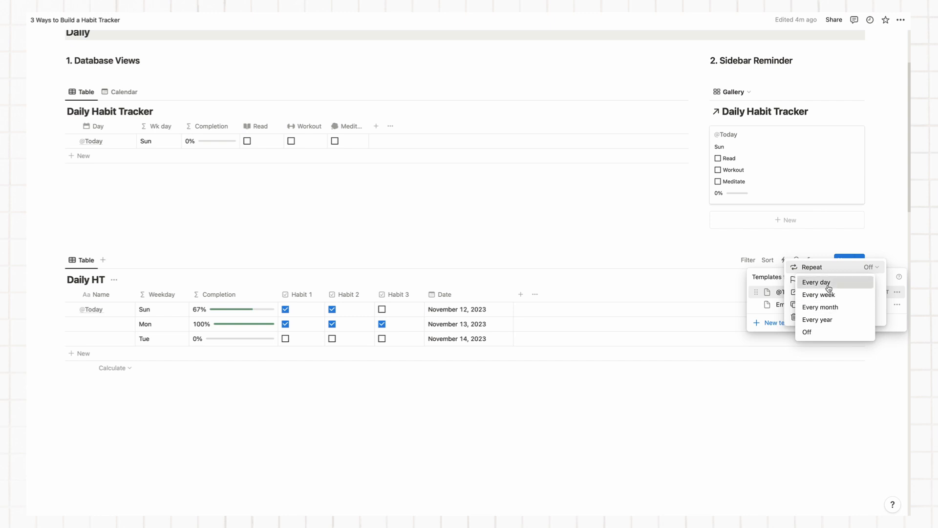
{"action": "left_click", "coordinate": [829, 283]}
{"action": "left_click", "coordinate": [883, 283]}
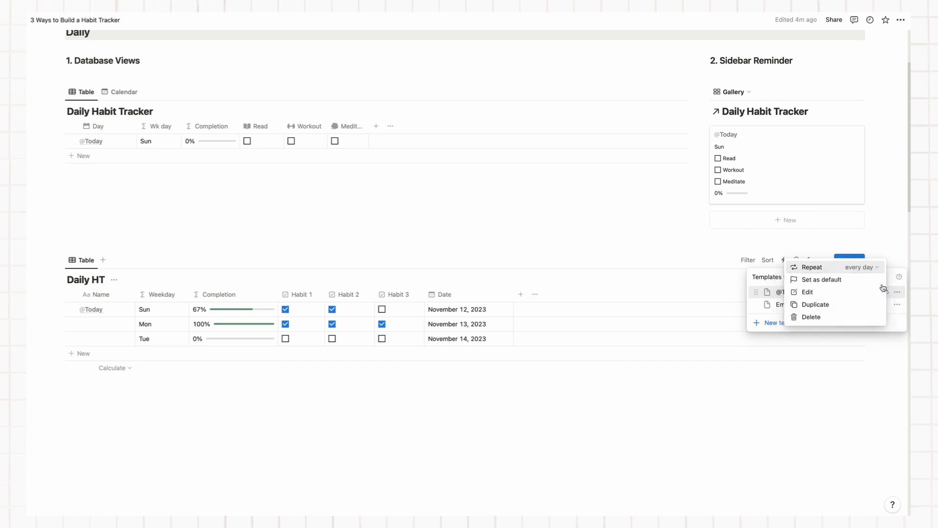
{"action": "left_click", "coordinate": [413, 403]}
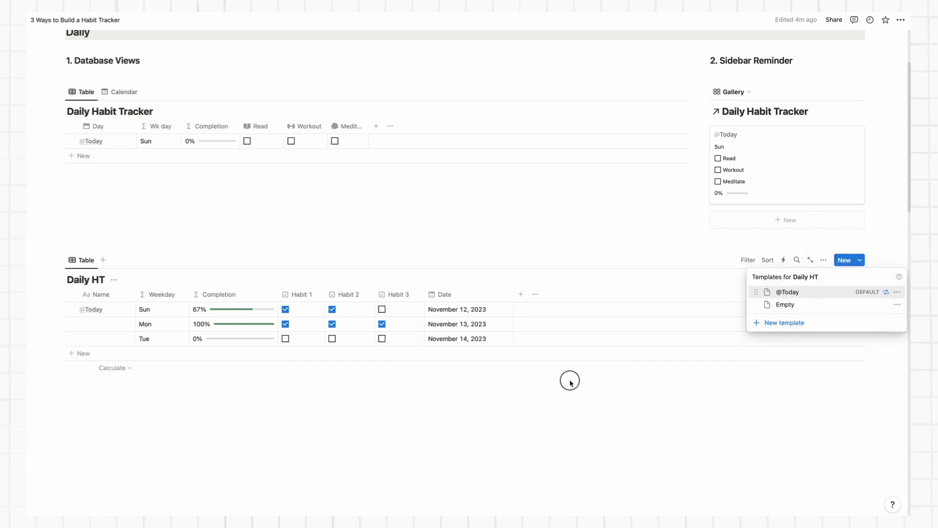
{"action": "left_click", "coordinate": [570, 383]}
Step: Change the Date property's type to Created time and widen its column to fit each timestamp on one line
{"action": "left_click", "coordinate": [447, 295]}
{"action": "left_click", "coordinate": [460, 330]}
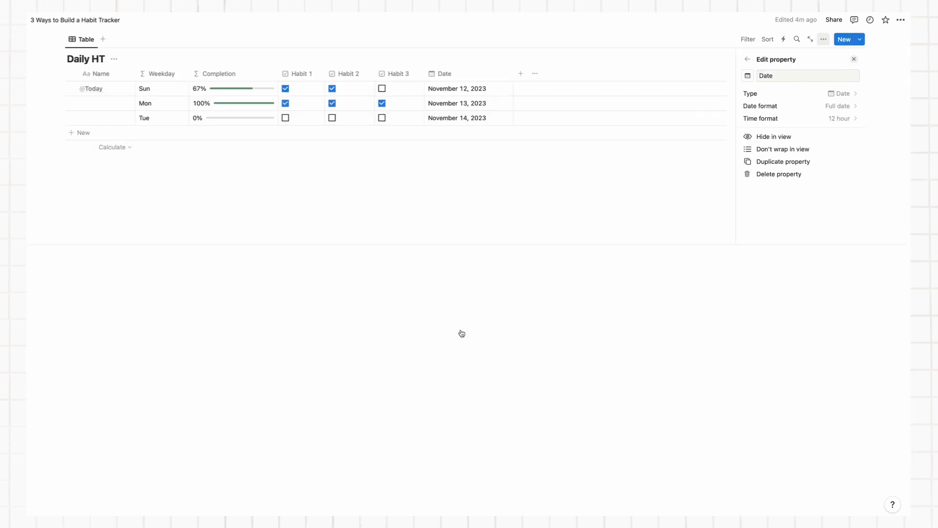
{"action": "left_click", "coordinate": [791, 95]}
{"action": "scroll", "coordinate": [787, 153], "scroll_direction": "down", "scroll_amount": 2}
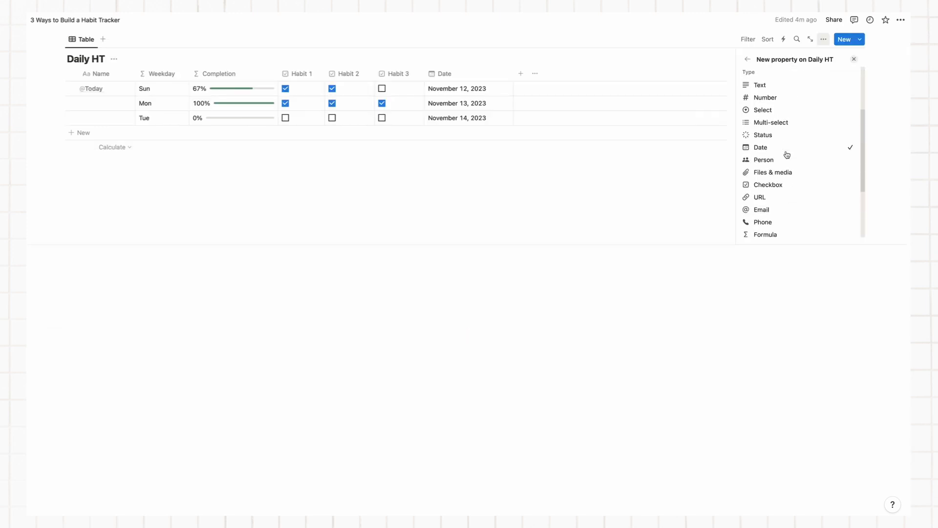
{"action": "scroll", "coordinate": [786, 153], "scroll_direction": "down", "scroll_amount": 1}
{"action": "scroll", "coordinate": [787, 153], "scroll_direction": "up", "scroll_amount": 5}
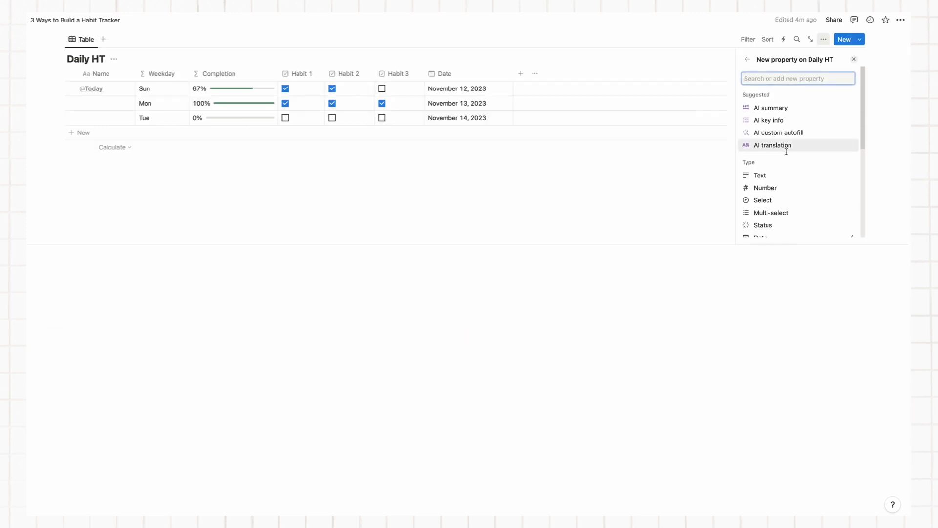
{"action": "type", "text": "crea"}
{"action": "left_click", "coordinate": [791, 107]}
{"action": "left_click", "coordinate": [610, 198]}
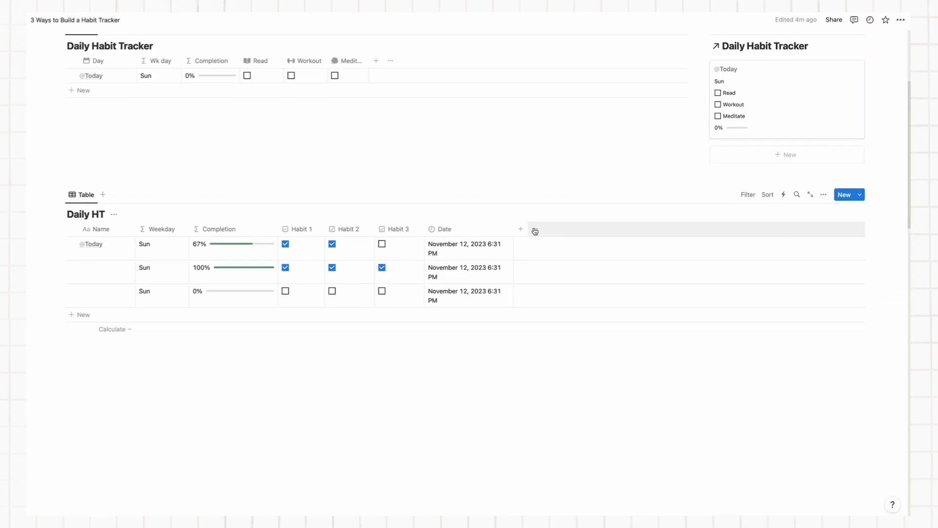
{"action": "left_click_drag", "start_coordinate": [513, 230], "coordinate": [543, 230]}
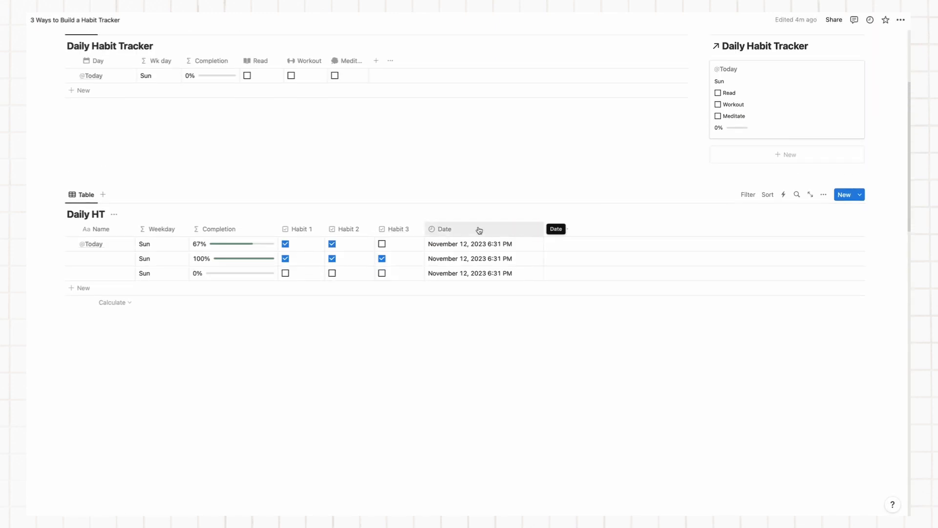
Step: Delete the two unnamed rows from Daily HT and hide the Date column in the table view
{"action": "left_click", "coordinate": [59, 259]}
{"action": "left_click", "coordinate": [60, 274]}
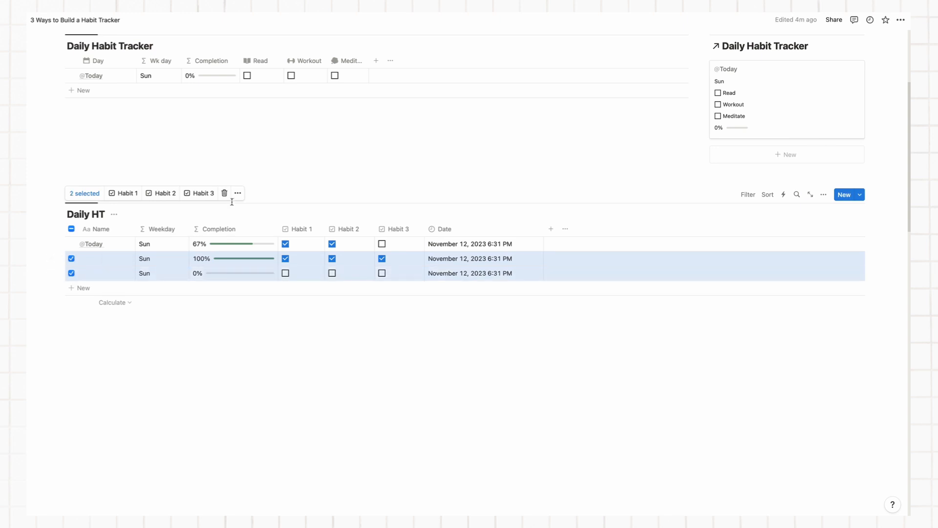
{"action": "left_click", "coordinate": [226, 194]}
{"action": "left_click", "coordinate": [477, 229]}
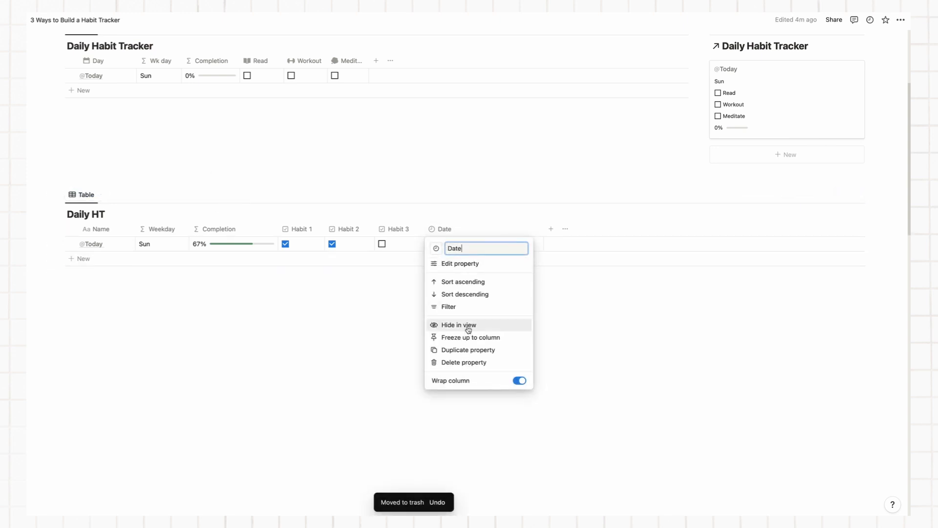
{"action": "left_click", "coordinate": [468, 330]}
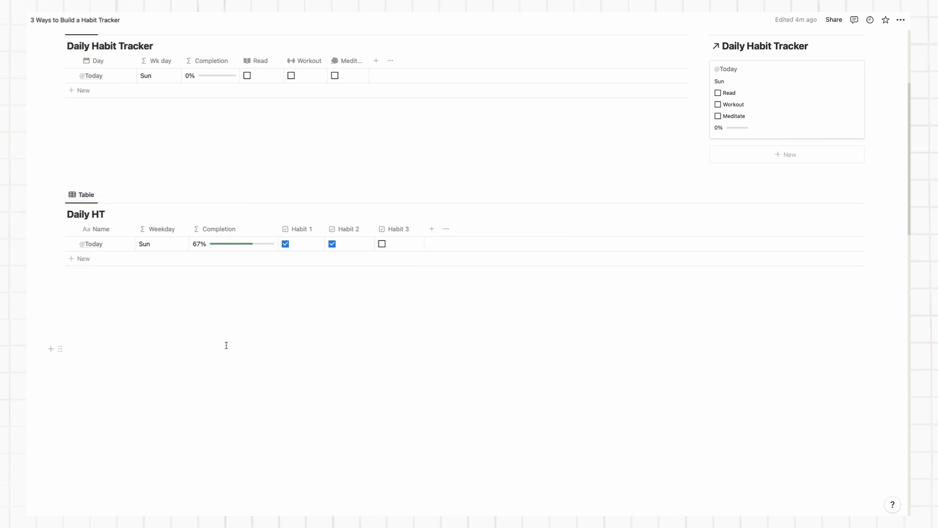
Step: Add a Calendar view to the Daily HT database
{"action": "left_click", "coordinate": [102, 194]}
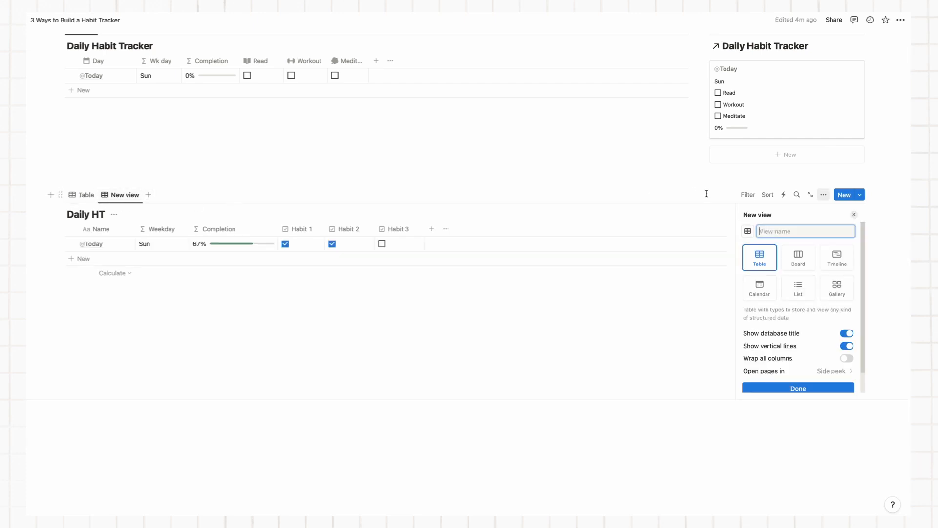
{"action": "left_click", "coordinate": [766, 295]}
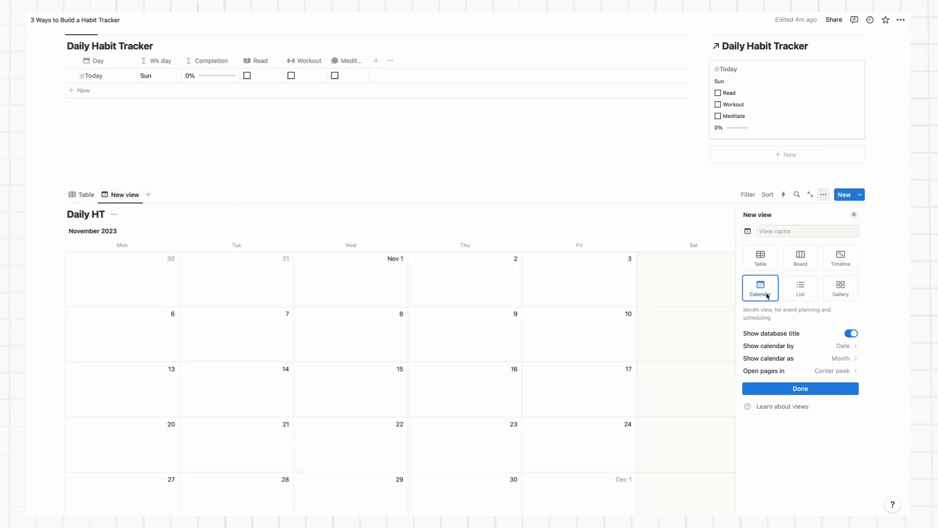
{"action": "left_click", "coordinate": [812, 390]}
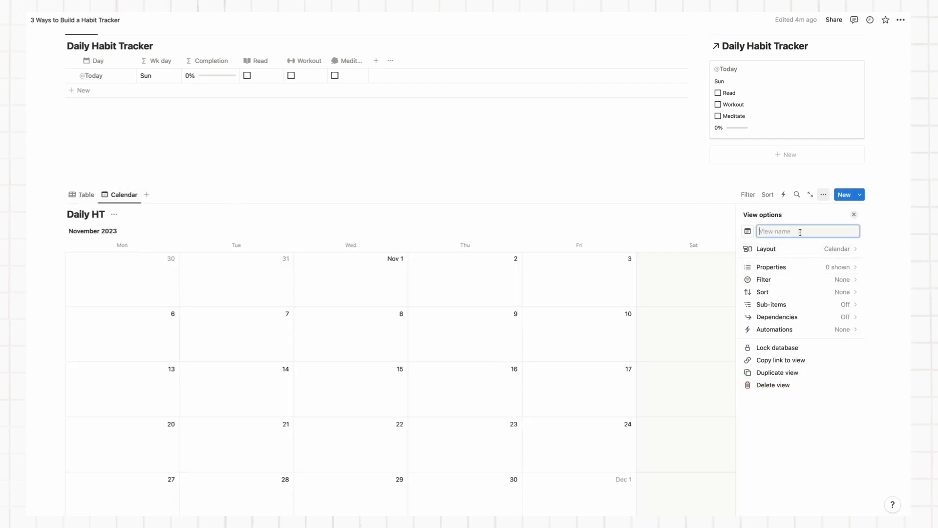
{"action": "left_click", "coordinate": [854, 215]}
Step: Show Completion, Habit 1, Habit 2 and Habit 3 on the calendar cards, with Completion placed below Habit 3
{"action": "scroll", "coordinate": [821, 307], "scroll_direction": "down", "scroll_amount": 4}
{"action": "left_click", "coordinate": [824, 97]}
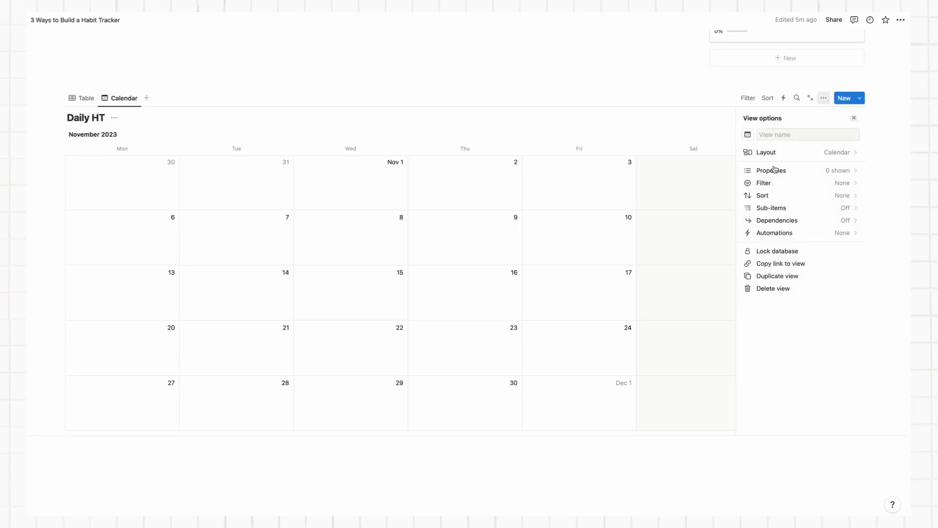
{"action": "left_click", "coordinate": [777, 170]}
{"action": "left_click", "coordinate": [844, 166]}
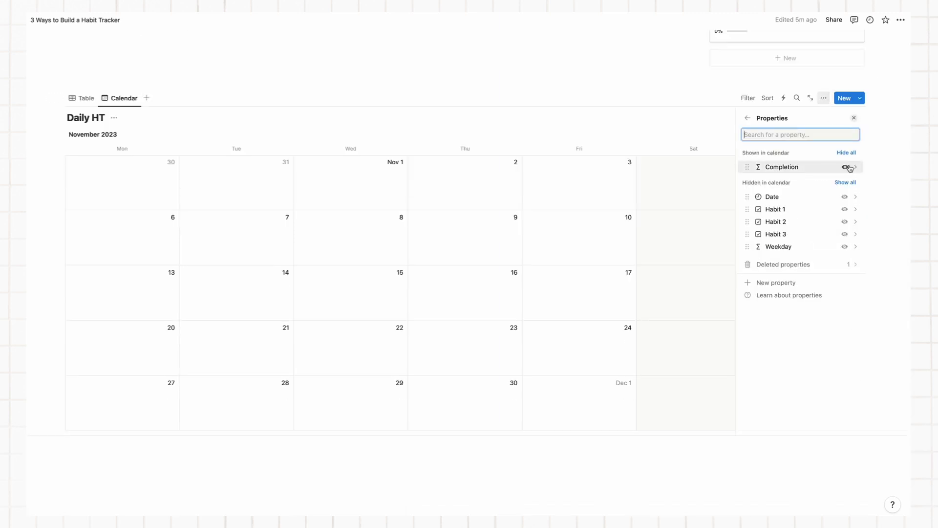
{"action": "left_click", "coordinate": [845, 210]}
{"action": "left_click", "coordinate": [845, 222]}
{"action": "left_click", "coordinate": [845, 234]}
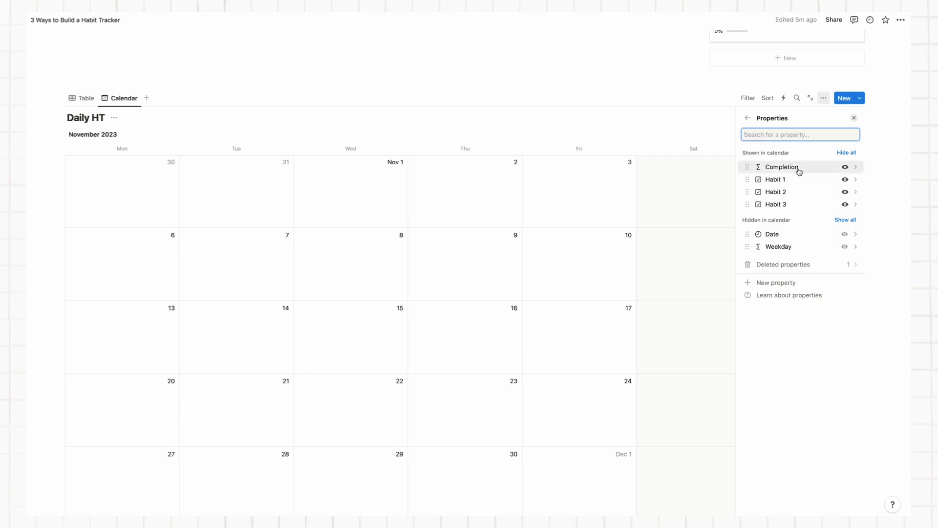
{"action": "left_click_drag", "start_coordinate": [798, 171], "coordinate": [795, 205]}
{"action": "left_click", "coordinate": [854, 118]}
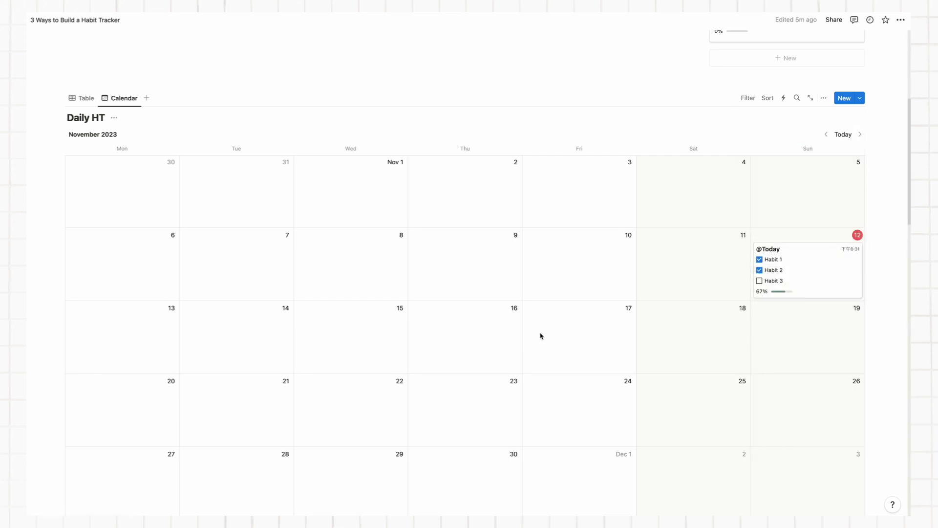
Step: Switch Daily HT back to its Table view and insert a linked gallery view of Daily HT below it
{"action": "left_click", "coordinate": [83, 98]}
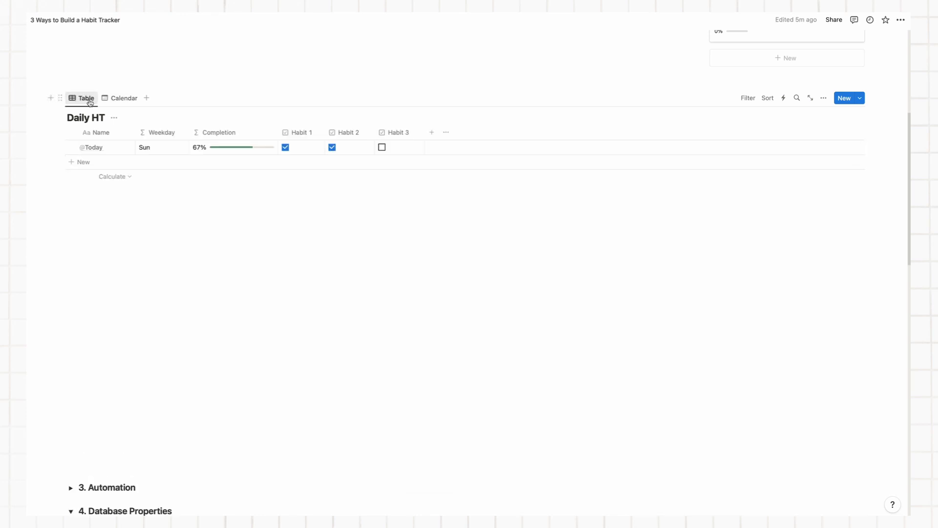
{"action": "scroll", "coordinate": [469, 244], "scroll_direction": "up", "scroll_amount": 5}
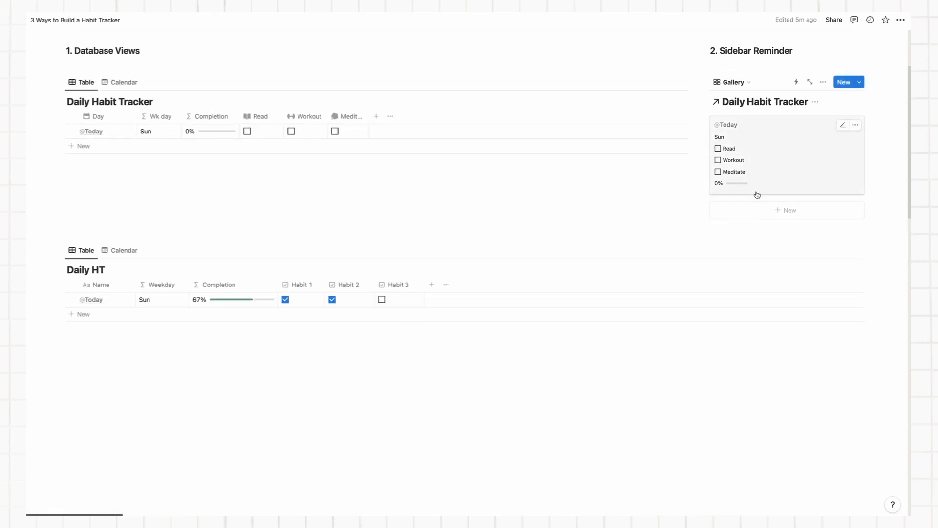
{"action": "scroll", "coordinate": [84, 344], "scroll_direction": "down", "scroll_amount": 1}
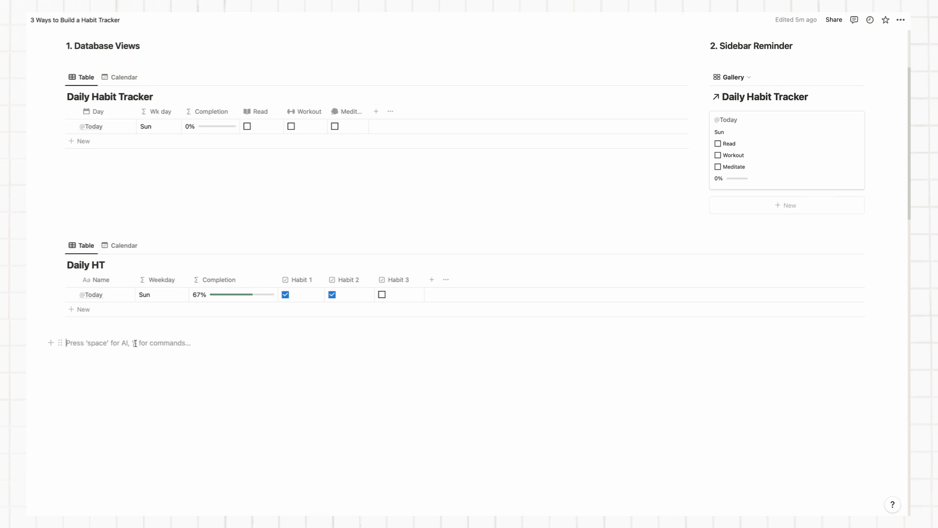
{"action": "type", "text": "/gallery"}
{"action": "left_click", "coordinate": [119, 325]}
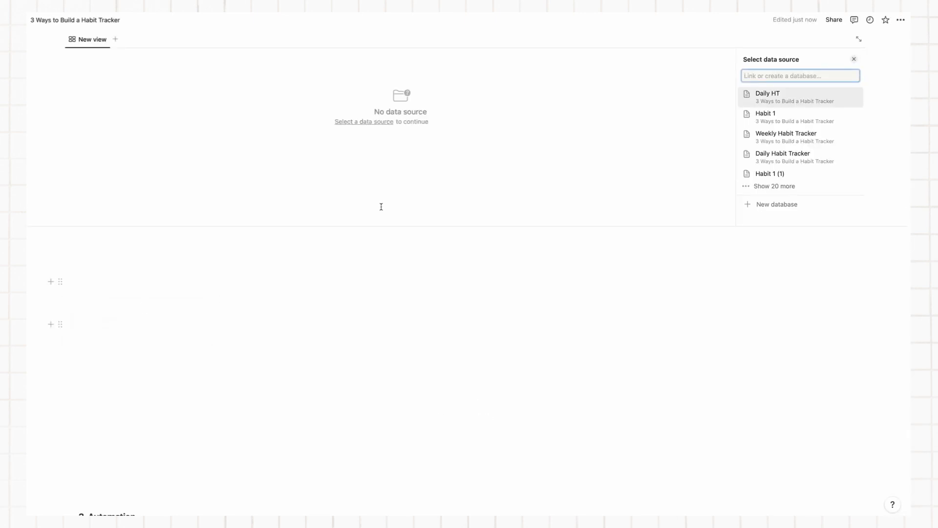
{"action": "left_click", "coordinate": [761, 96]}
{"action": "left_click", "coordinate": [777, 106]}
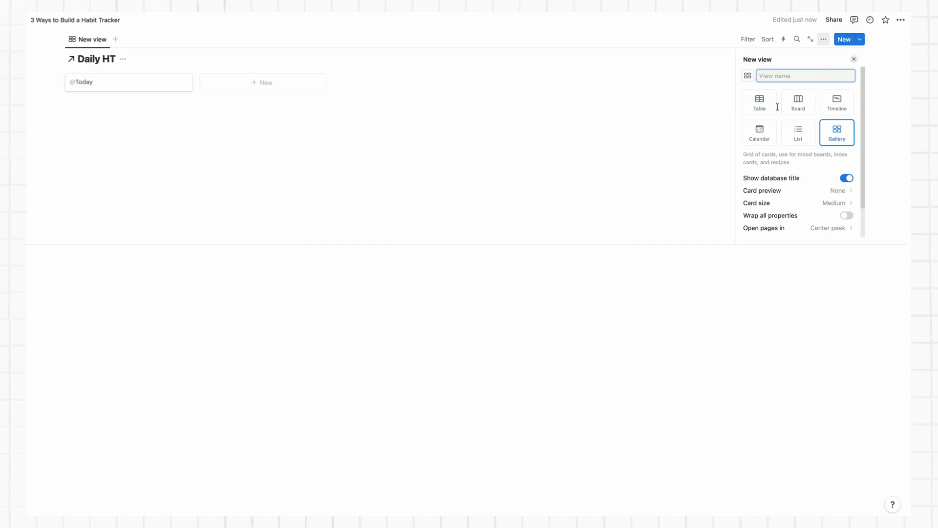
{"action": "left_click", "coordinate": [839, 137]}
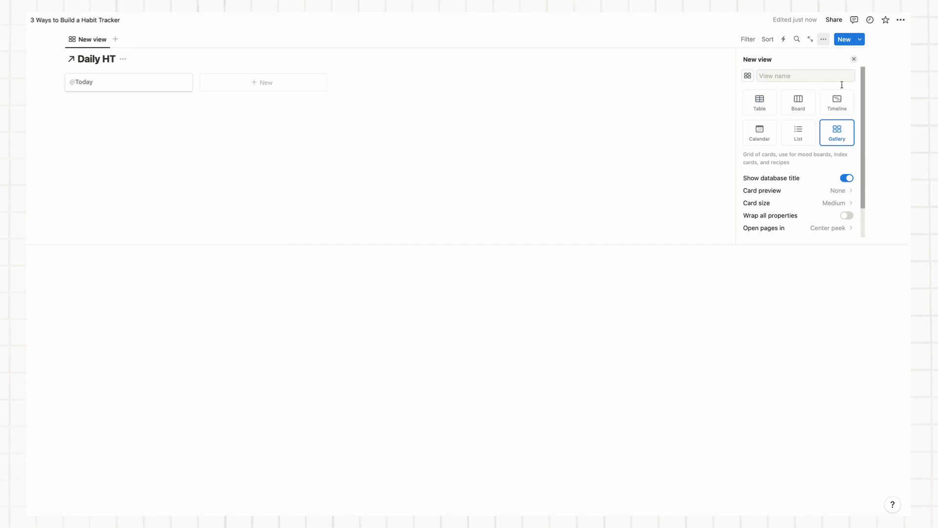
{"action": "left_click", "coordinate": [853, 59]}
{"action": "scroll", "coordinate": [286, 178], "scroll_direction": "up", "scroll_amount": 3}
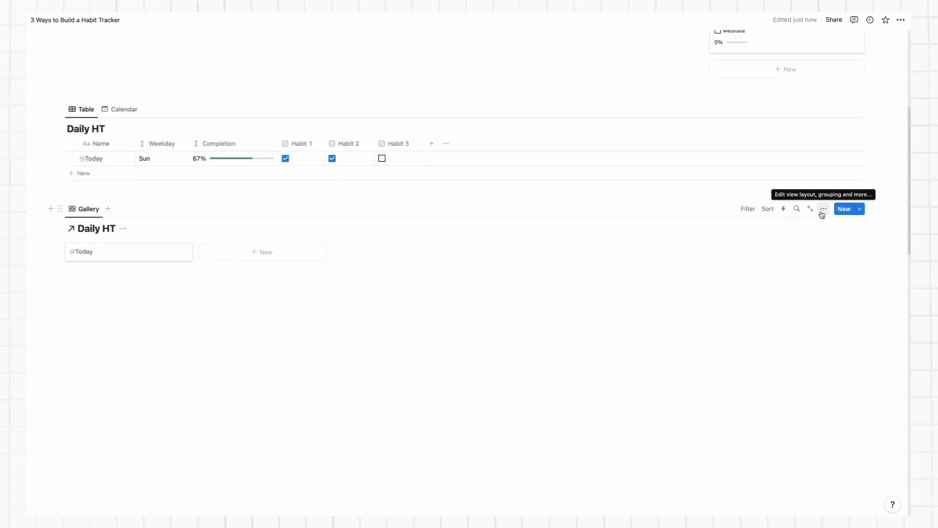
Step: Show Habit 1, Habit 2, Habit 3 and Completion on the Daily HT gallery cards
{"action": "left_click", "coordinate": [823, 210]}
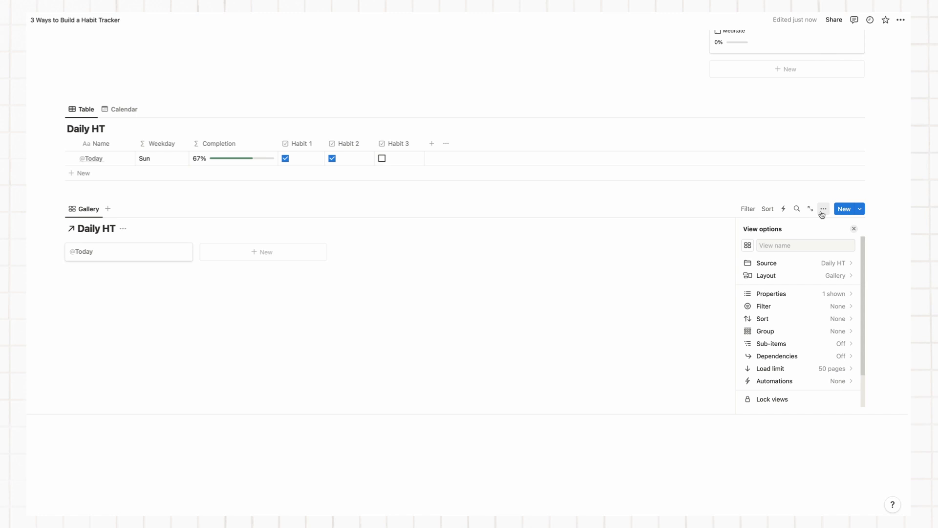
{"action": "left_click", "coordinate": [831, 293]}
{"action": "left_click", "coordinate": [840, 332]}
{"action": "left_click", "coordinate": [841, 344]}
{"action": "left_click", "coordinate": [840, 357]}
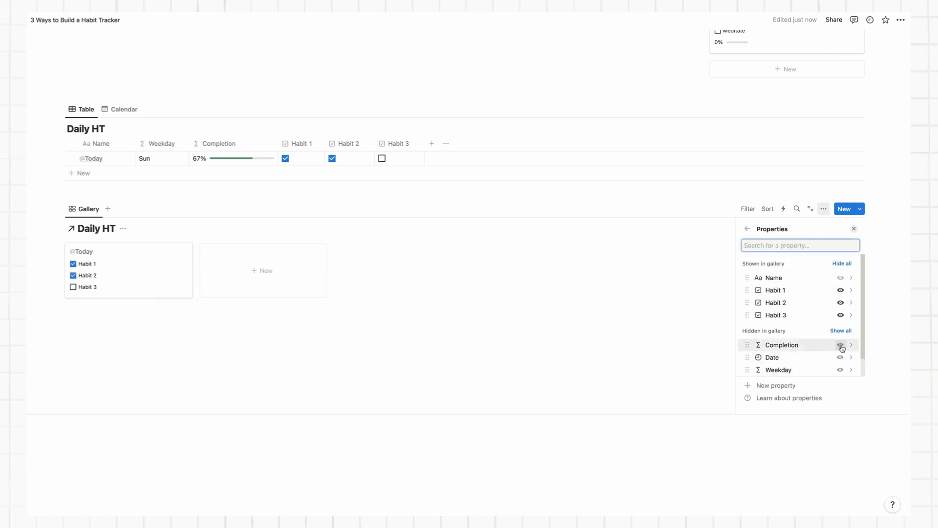
{"action": "left_click", "coordinate": [840, 344]}
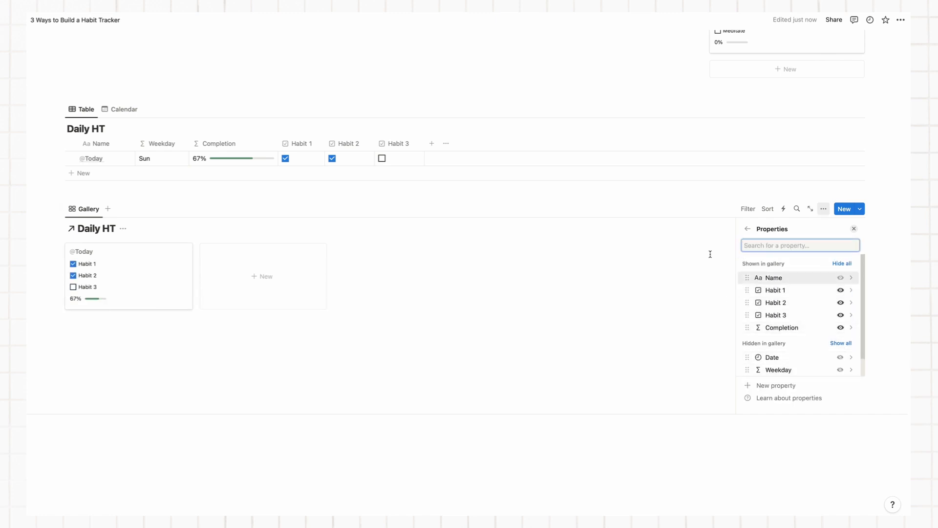
{"action": "left_click", "coordinate": [746, 229]}
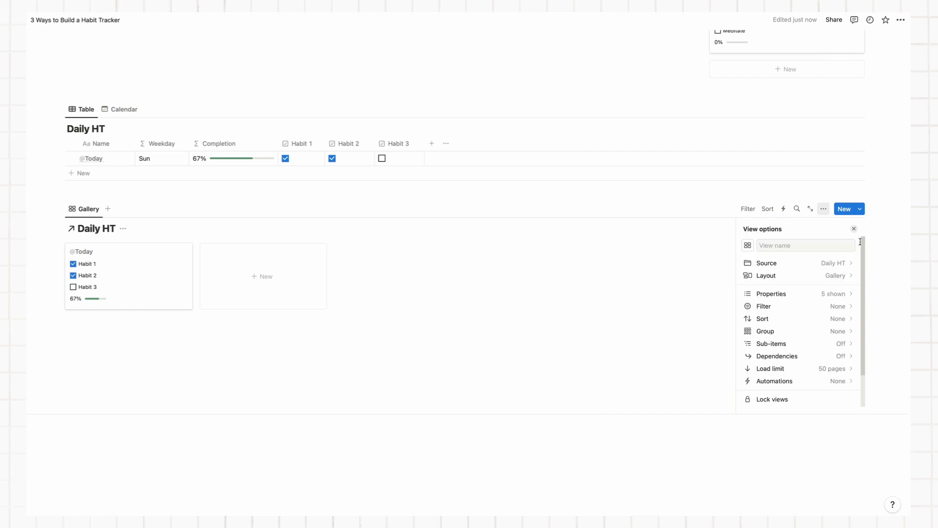
Step: Filter the Daily HT gallery to entries whose Date is Today
{"action": "left_click", "coordinate": [787, 306]}
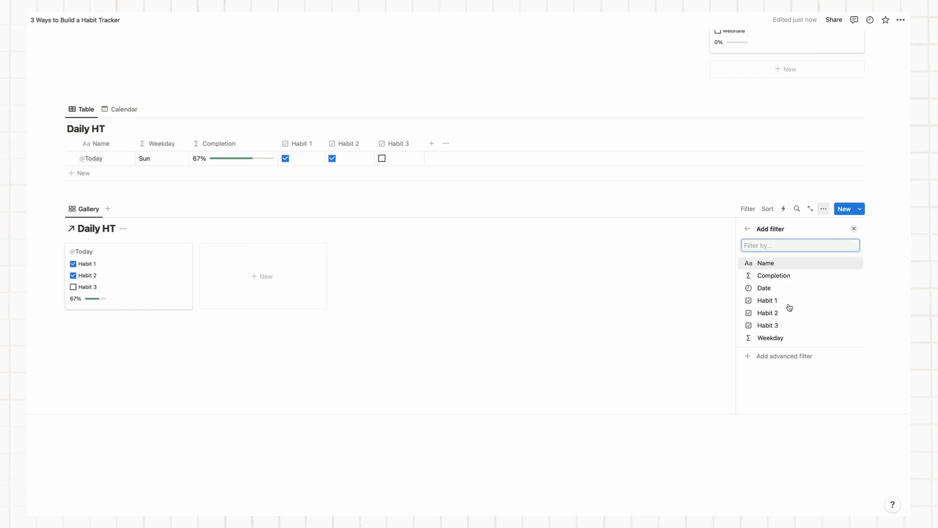
{"action": "left_click", "coordinate": [784, 288]}
{"action": "left_click", "coordinate": [785, 292]}
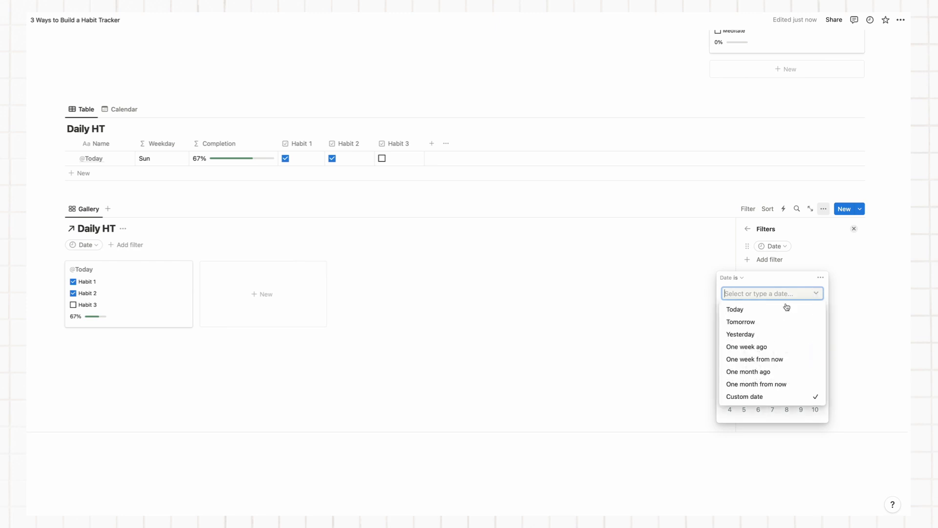
{"action": "left_click", "coordinate": [785, 308]}
{"action": "left_click", "coordinate": [571, 314]}
{"action": "scroll", "coordinate": [91, 339], "scroll_direction": "up", "scroll_amount": 1}
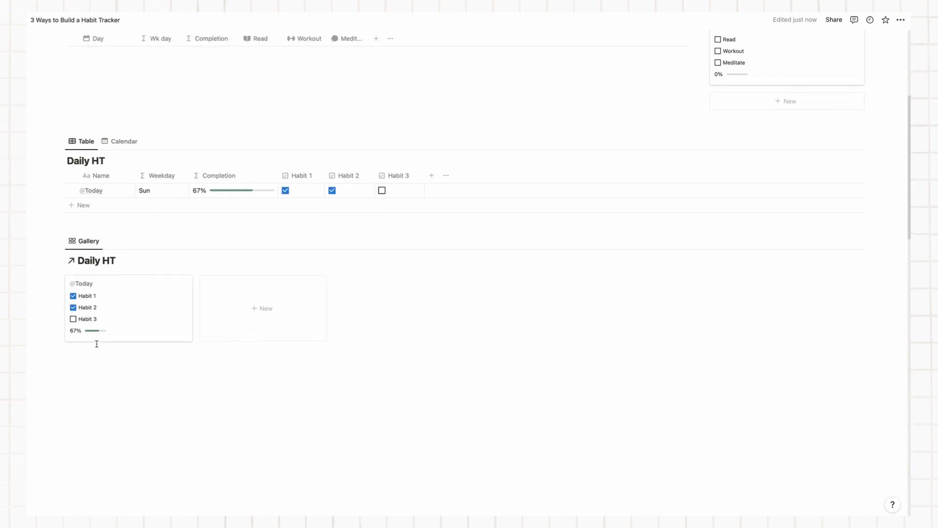
Step: Test the Habit 2 checkbox on today's gallery card by clearing and rechecking it
{"action": "left_click", "coordinate": [73, 309]}
{"action": "left_click", "coordinate": [73, 309]}
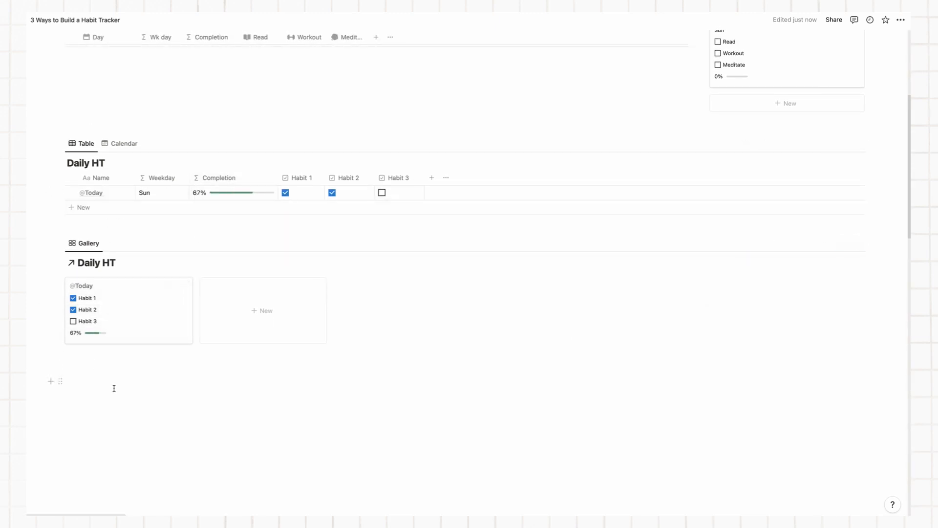
{"action": "scroll", "coordinate": [114, 388], "scroll_direction": "up", "scroll_amount": 1}
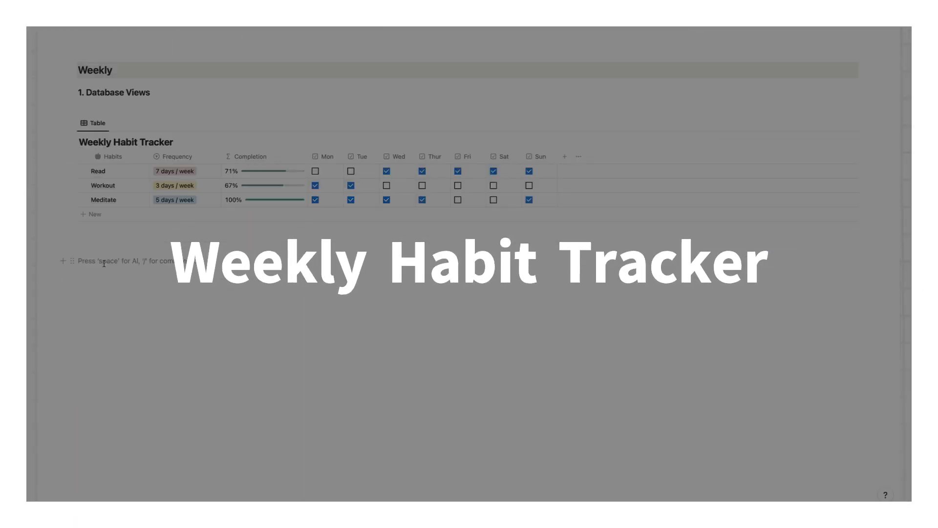
Step: Insert a table view under the Weekly Habit Tracker with a new database named Weekly HT as its source
{"action": "type", "text": "/"}
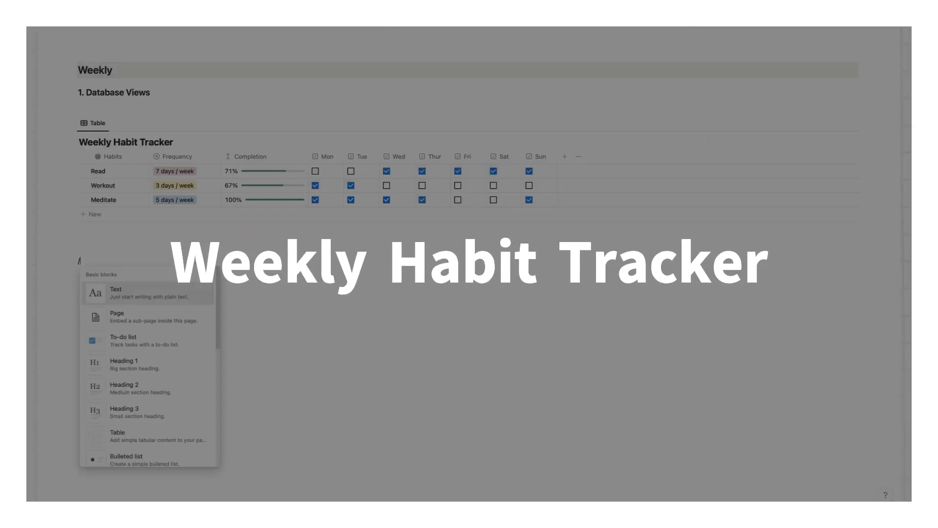
{"action": "type", "text": "vi"}
{"action": "left_click", "coordinate": [135, 366]}
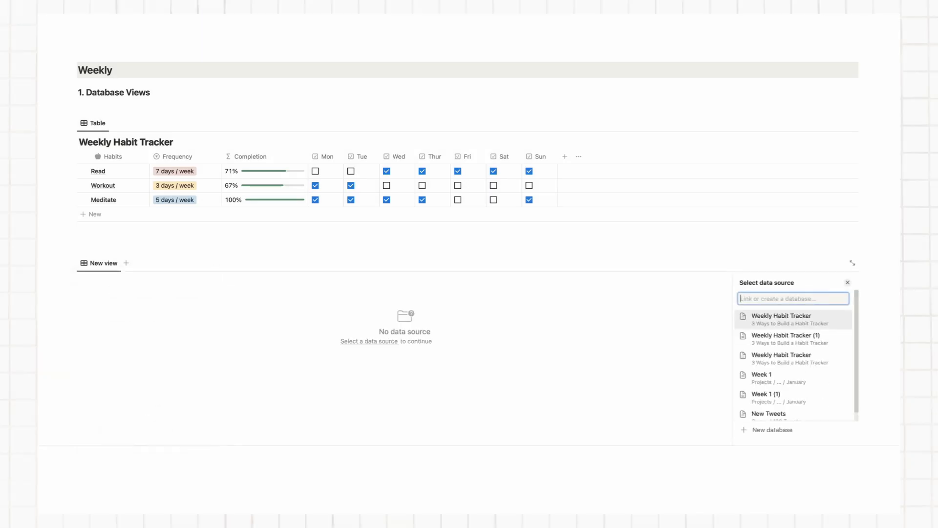
{"action": "left_click", "coordinate": [794, 434]}
{"action": "type", "text": "Weekly HT"}
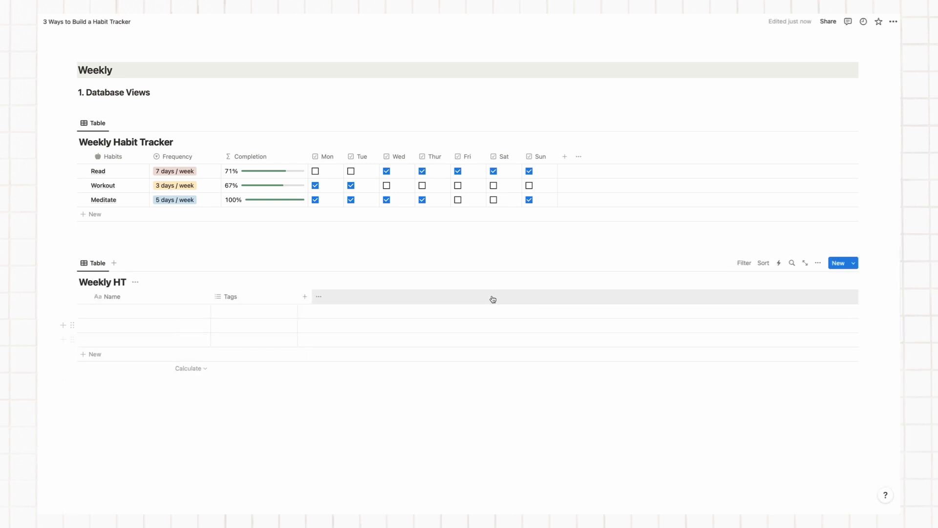
Step: Rename the Name property of Weekly HT to Habits
{"action": "left_click", "coordinate": [144, 296]}
{"action": "type", "text": "Habits"}
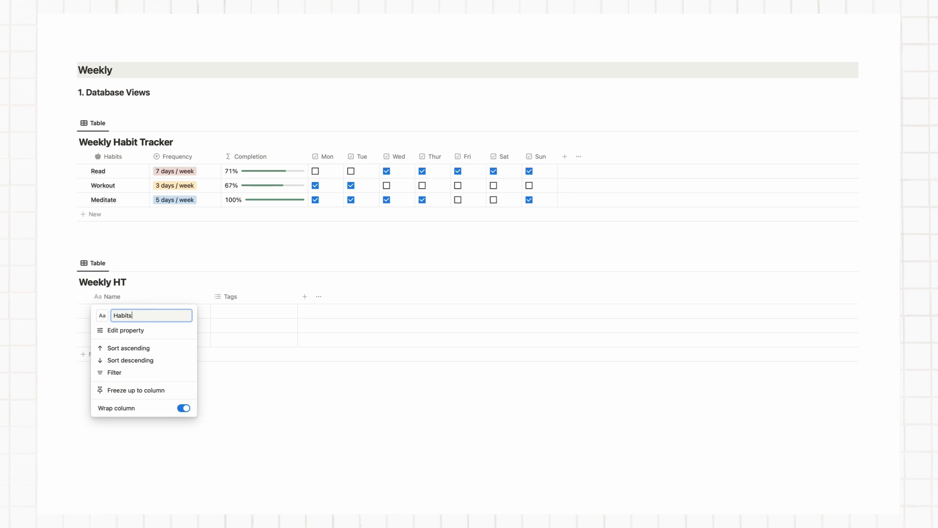
{"action": "key", "text": "Return"}
Step: Name the three Weekly HT rows Habit 1, Habit 2 and Habit 3
{"action": "left_click", "coordinate": [142, 311]}
{"action": "type", "text": "Habit"}
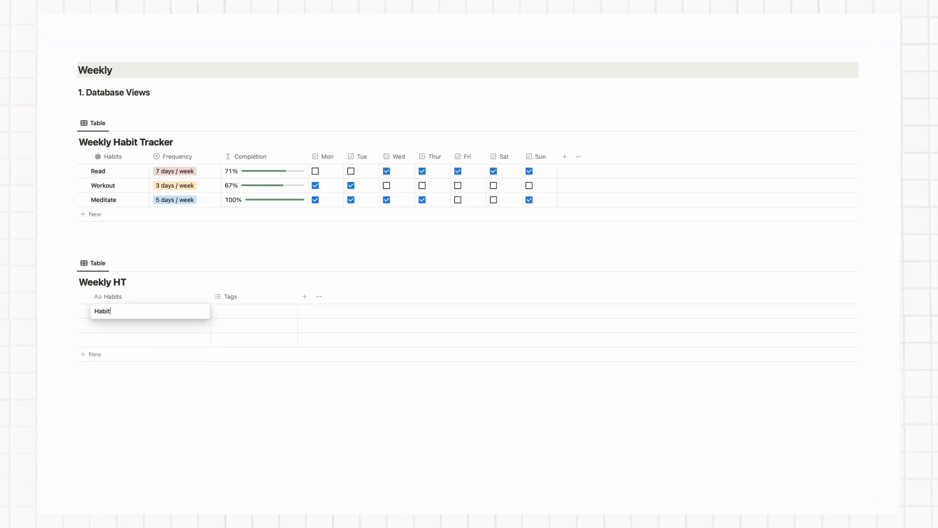
{"action": "type", "text": " 1"}
{"action": "left_click", "coordinate": [142, 327]}
{"action": "type", "text": "Habit 2"}
{"action": "left_click", "coordinate": [126, 342]}
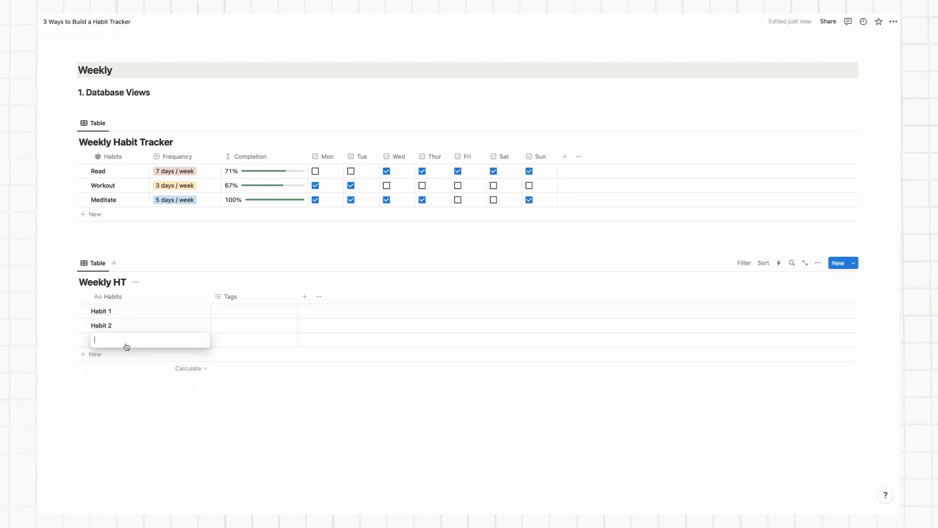
{"action": "type", "text": "Habit 3"}
{"action": "key", "text": "Return"}
Step: Change the Tags property of Weekly HT to the Select type and rename it Frequency
{"action": "left_click", "coordinate": [237, 297]}
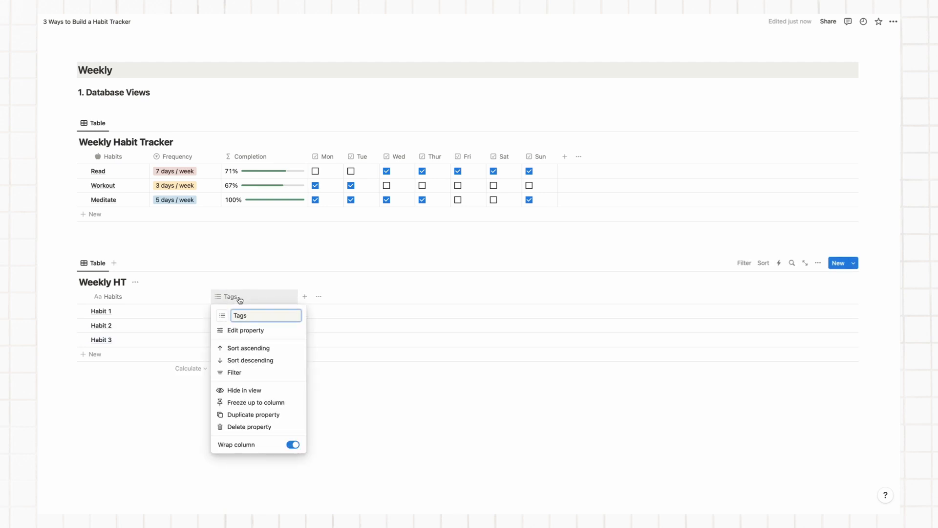
{"action": "left_click", "coordinate": [246, 332]}
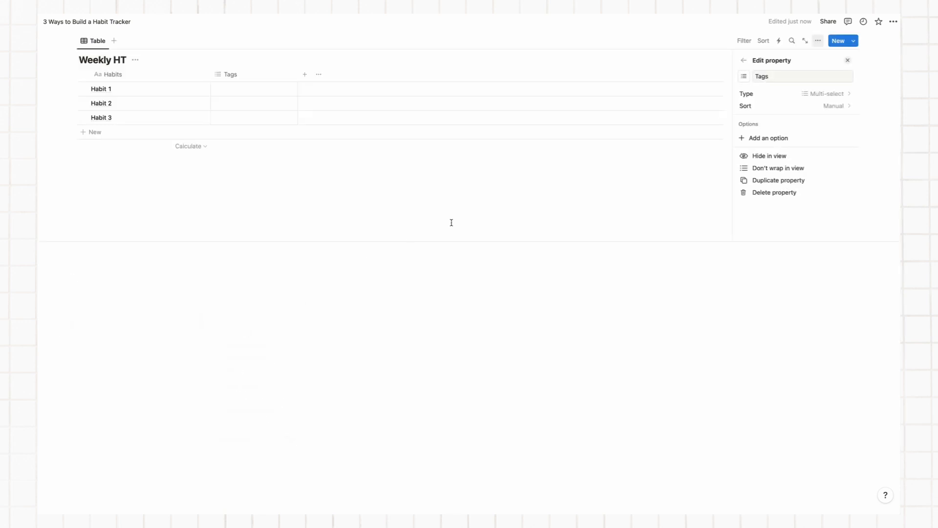
{"action": "left_click", "coordinate": [791, 96]}
{"action": "left_click", "coordinate": [773, 199]}
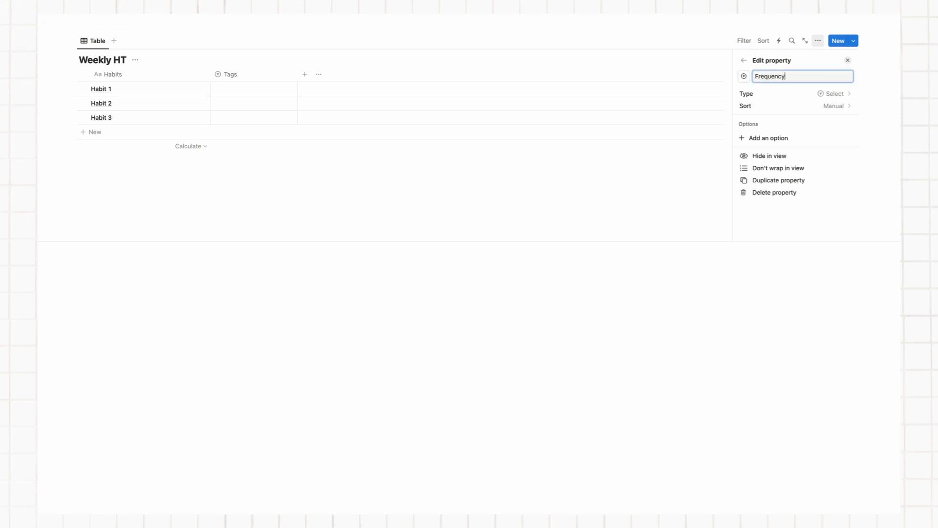
{"action": "left_click", "coordinate": [387, 174]}
{"action": "scroll", "coordinate": [387, 173], "scroll_direction": "up", "scroll_amount": 3}
Step: Create the Frequency options 1 day / week, 2 days / week and 3 days / week from Habit 1's cell
{"action": "left_click", "coordinate": [265, 240]}
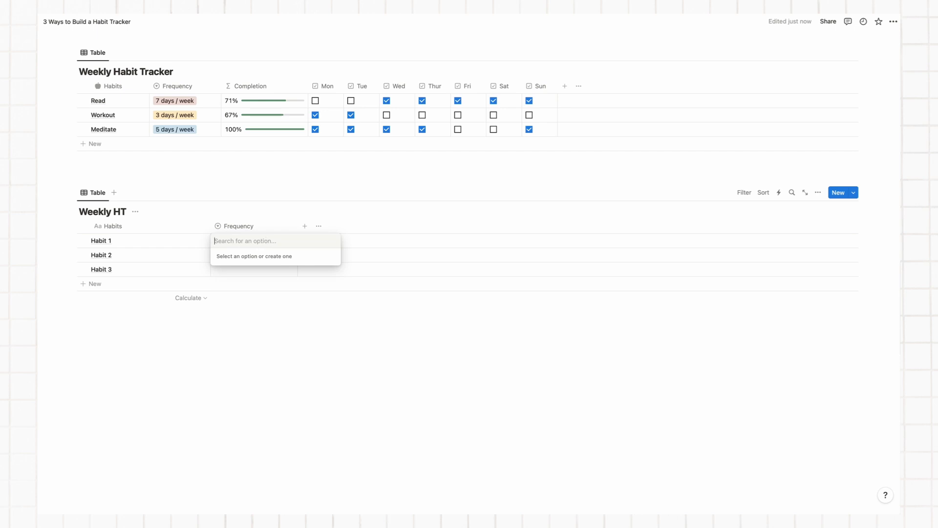
{"action": "type", "text": "1 day / wee"}
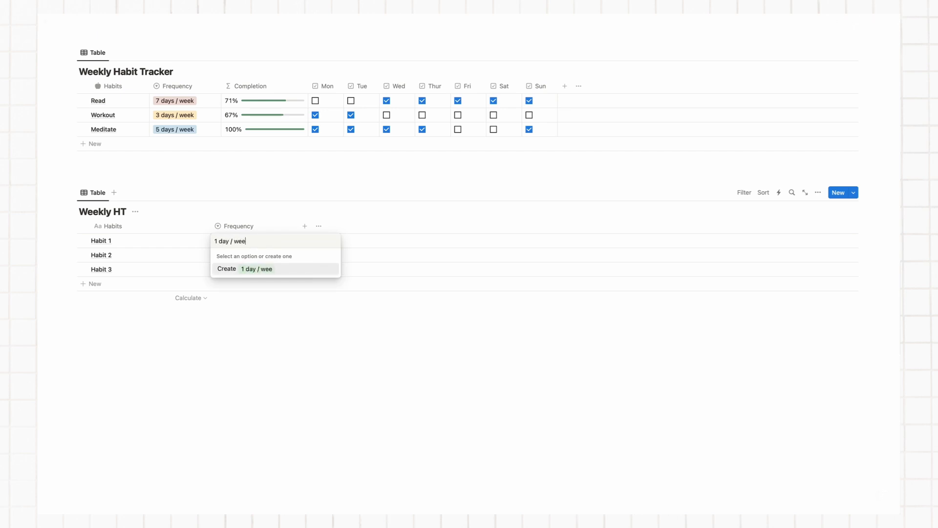
{"action": "type", "text": "k"}
{"action": "key", "text": "Return"}
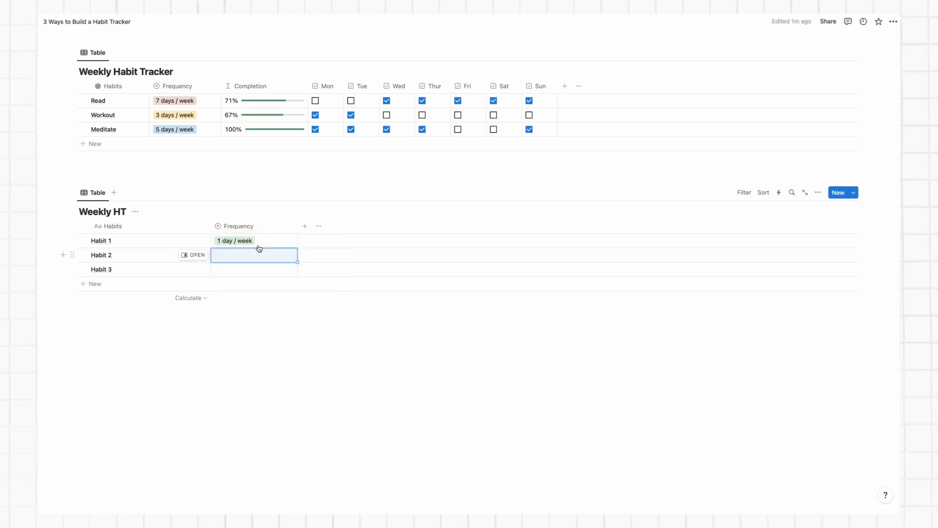
{"action": "left_click", "coordinate": [259, 241]}
{"action": "type", "text": "2 days / week"}
{"action": "key", "text": "Return"}
{"action": "left_click", "coordinate": [259, 240]}
{"action": "type", "text": "3 days / week"}
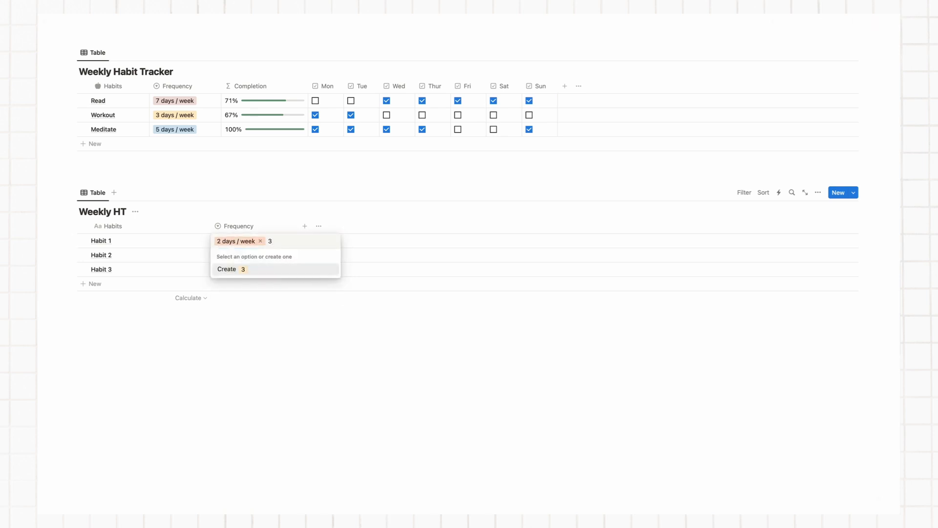
{"action": "key", "text": "Return"}
Step: Add the Frequency options 4, 5, 6 and 7 days / week, leaving Habit 1 set to 7 days / week
{"action": "left_click", "coordinate": [262, 242]}
{"action": "type", "text": "4 days / week"}
{"action": "key", "text": "Return"}
{"action": "type", "text": "5 days / week"}
{"action": "key", "text": "Return"}
{"action": "left_click", "coordinate": [262, 241]}
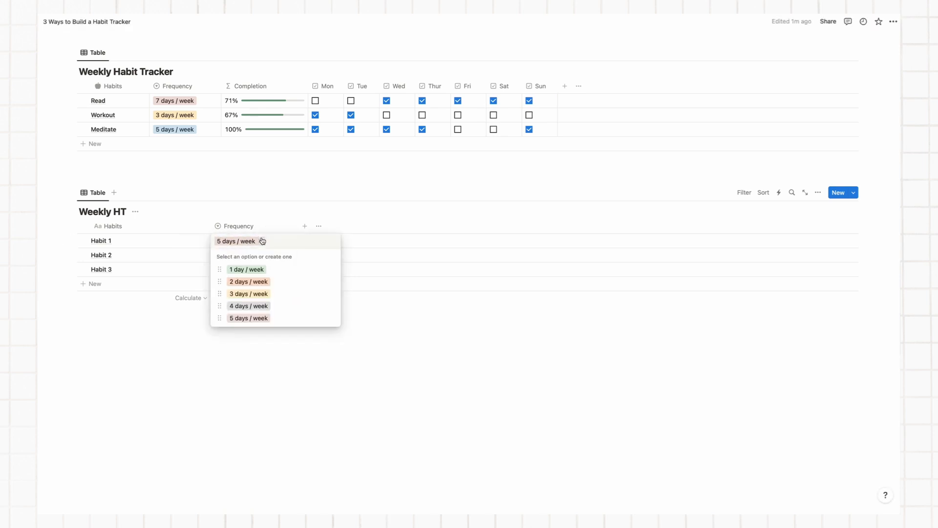
{"action": "type", "text": "6 days / week"}
{"action": "key", "text": "Return"}
{"action": "left_click", "coordinate": [258, 238]}
{"action": "type", "text": "7 days / week"}
{"action": "key", "text": "Return"}
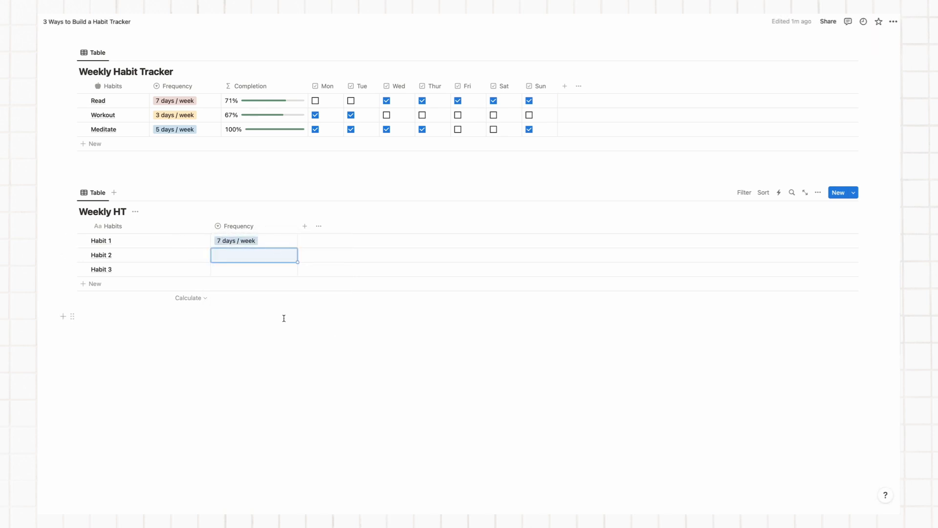
Step: Set Habit 2 to 2 days / week and Habit 3 to 4 days / week, and narrow the Habits column
{"action": "left_click", "coordinate": [275, 255]}
{"action": "left_click", "coordinate": [285, 297]}
{"action": "left_click", "coordinate": [281, 270]}
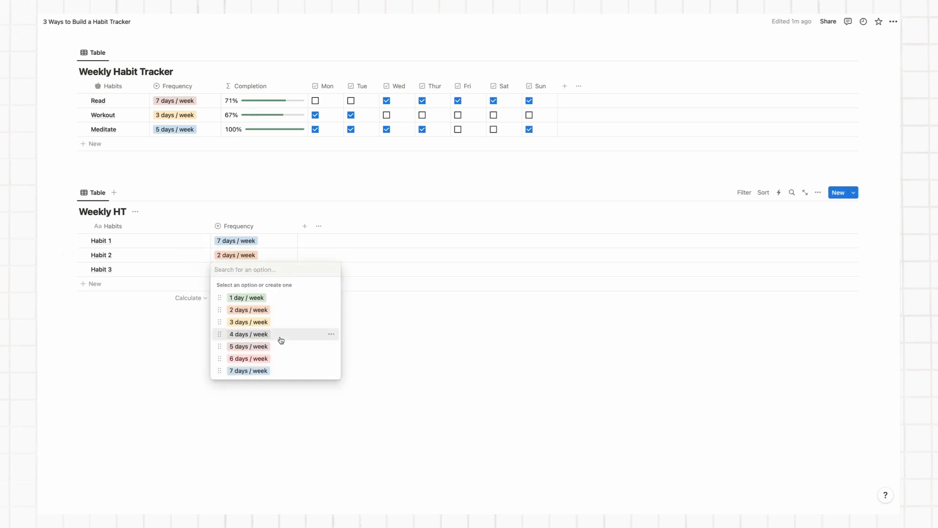
{"action": "left_click", "coordinate": [281, 340]}
{"action": "left_click_drag", "start_coordinate": [211, 225], "coordinate": [149, 225]}
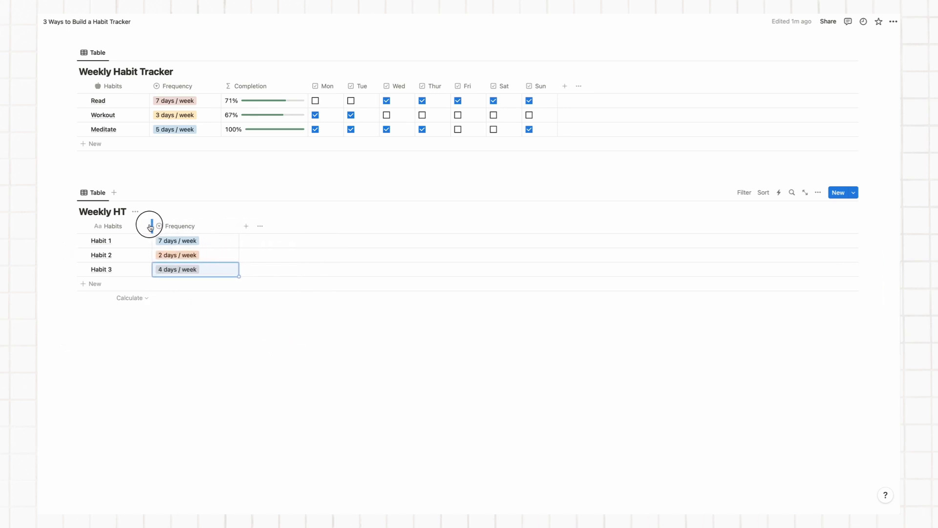
Step: Add a Checkbox property named Mon to Weekly HT and narrow its column
{"action": "left_click", "coordinate": [243, 227]}
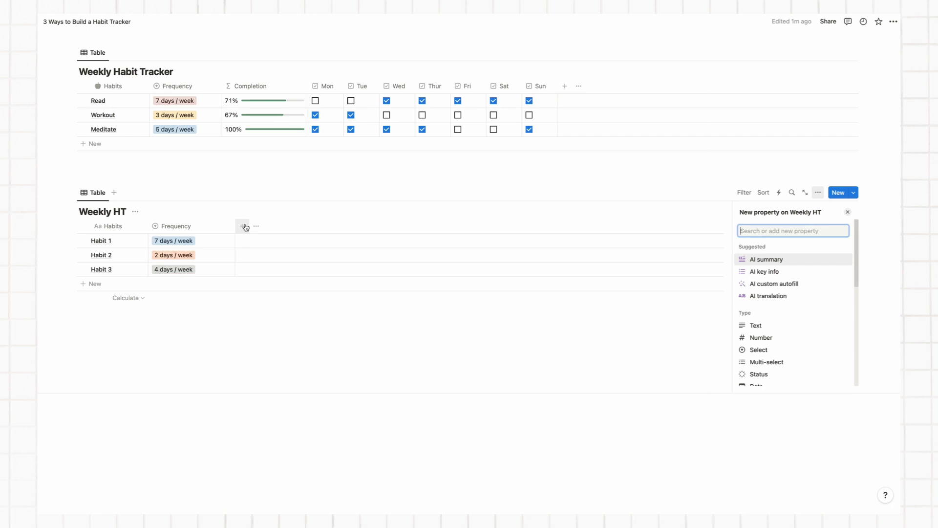
{"action": "scroll", "coordinate": [786, 300], "scroll_direction": "down", "scroll_amount": 5}
{"action": "left_click", "coordinate": [779, 301]}
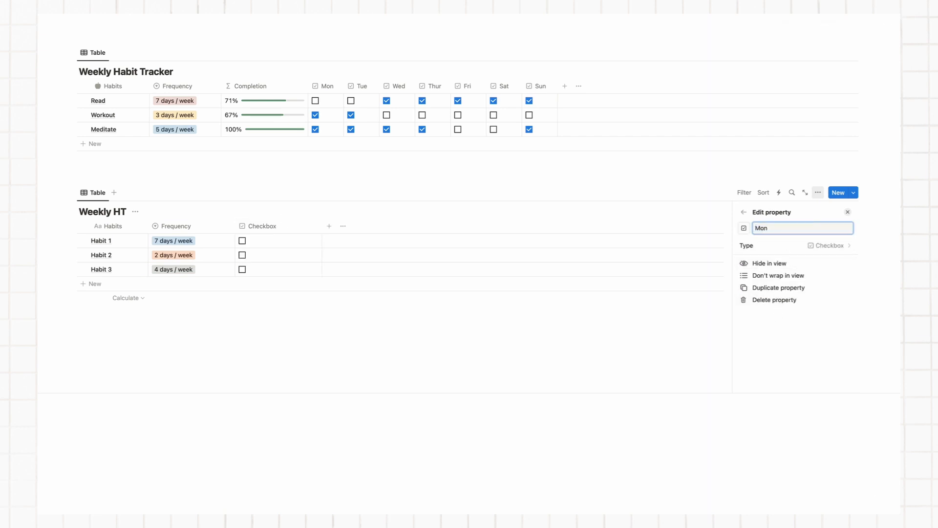
{"action": "left_click_drag", "start_coordinate": [322, 226], "coordinate": [292, 228]}
Step: Duplicate the Mon checkbox property in Weekly HT to create the Tue and Wed columns
{"action": "left_click", "coordinate": [254, 226]}
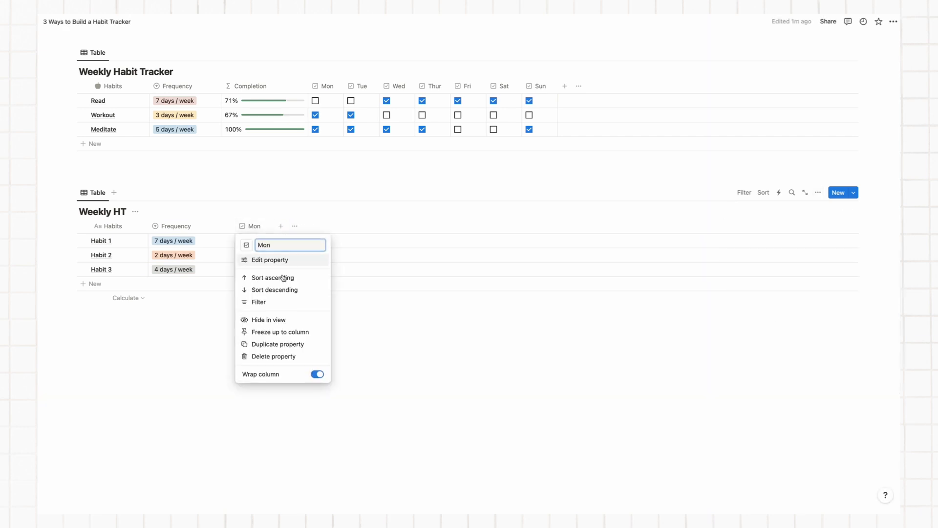
{"action": "left_click", "coordinate": [274, 344]}
{"action": "type", "text": "Tue"}
{"action": "key", "text": "Return"}
{"action": "left_click", "coordinate": [285, 225]}
{"action": "left_click", "coordinate": [308, 344]}
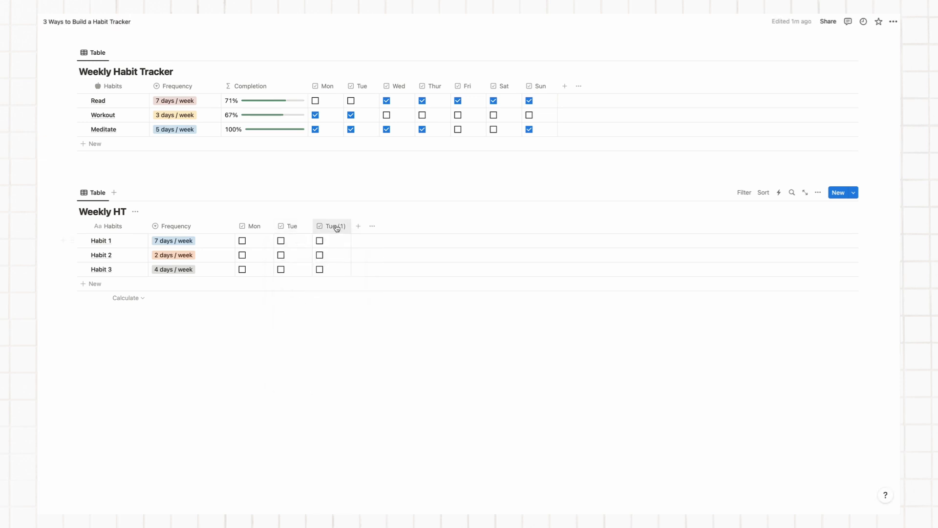
{"action": "type", "text": "Wed"}
{"action": "key", "text": "Return"}
Step: Continue duplicating the weekday checkbox from Wed to create the Thur and Fri columns
{"action": "left_click", "coordinate": [332, 226]}
{"action": "left_click", "coordinate": [355, 343]}
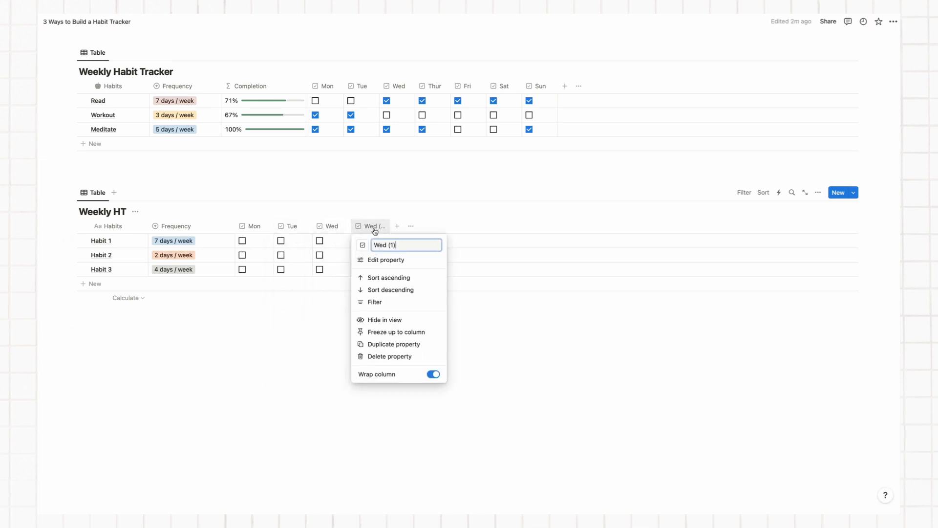
{"action": "type", "text": "Thur"}
{"action": "key", "text": "Return"}
{"action": "left_click", "coordinate": [370, 225]}
{"action": "left_click", "coordinate": [400, 343]}
{"action": "type", "text": "Fri"}
{"action": "key", "text": "Return"}
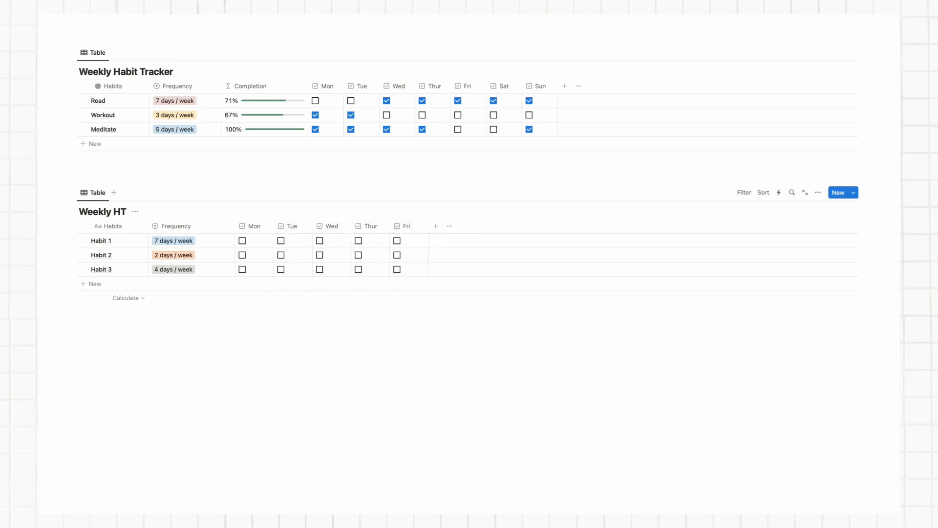
Step: Complete the week by duplicating the Fri checkbox property into Sat and Sun columns
{"action": "left_click", "coordinate": [406, 226]}
{"action": "left_click", "coordinate": [435, 344]}
{"action": "type", "text": "Sat"}
{"action": "key", "text": "Return"}
{"action": "left_click", "coordinate": [446, 226]}
{"action": "left_click", "coordinate": [471, 344]}
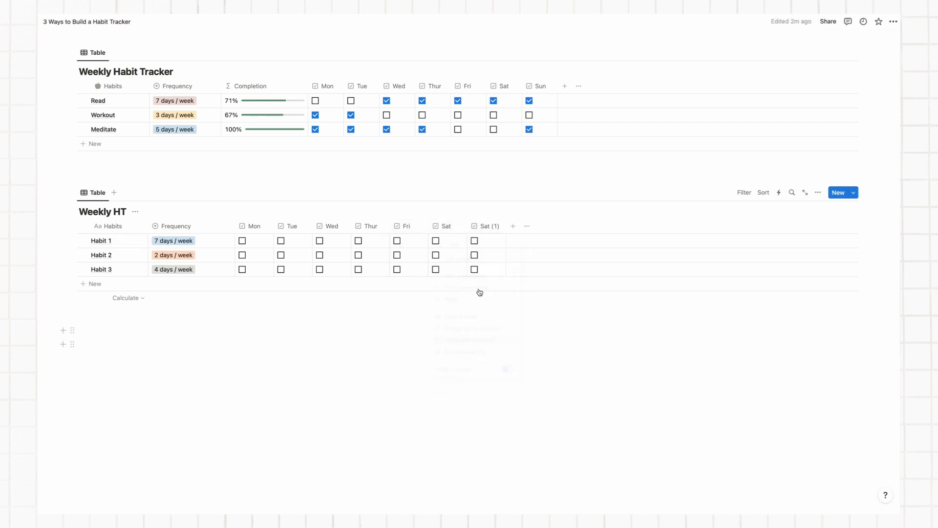
{"action": "type", "text": "Sun"}
{"action": "key", "text": "Return"}
Step: Add a Formula property dividing the sum of the Mon to Sun checkboxes by Frequency's first character, rounded using / 0.01 and * 0.01
{"action": "left_click", "coordinate": [513, 226]}
{"action": "type", "text": "For"}
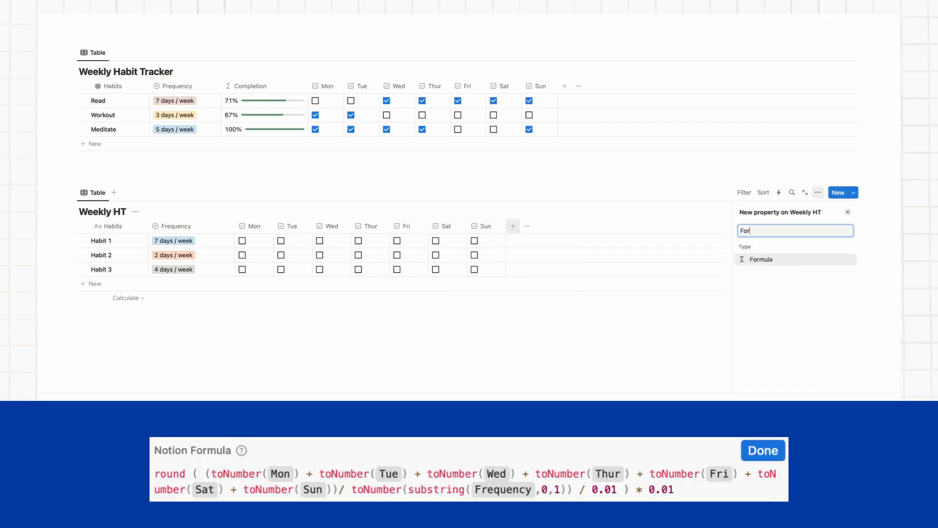
{"action": "key", "text": "Return"}
{"action": "left_click", "coordinate": [772, 259]}
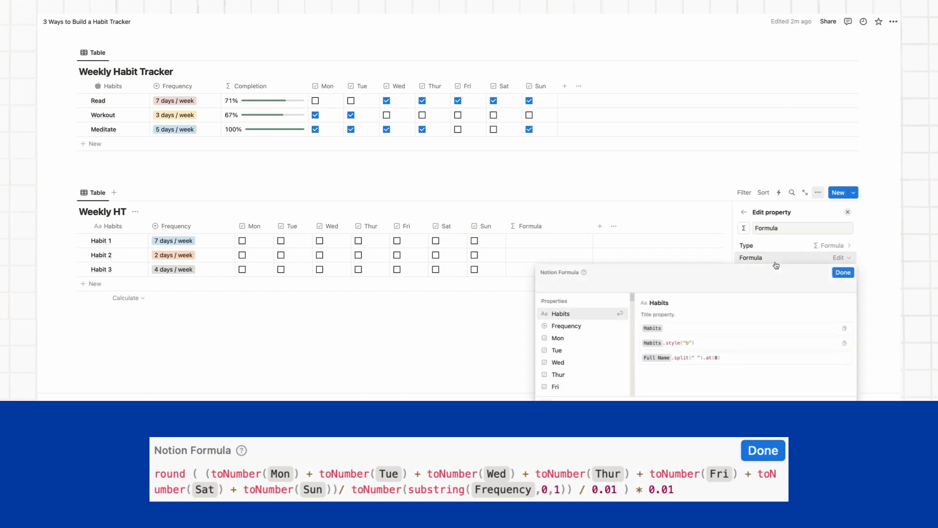
{"action": "left_click", "coordinate": [843, 272]}
Step: Display the Formula property as a Percent progress bar and move its column directly after Frequency
{"action": "left_click", "coordinate": [830, 269]}
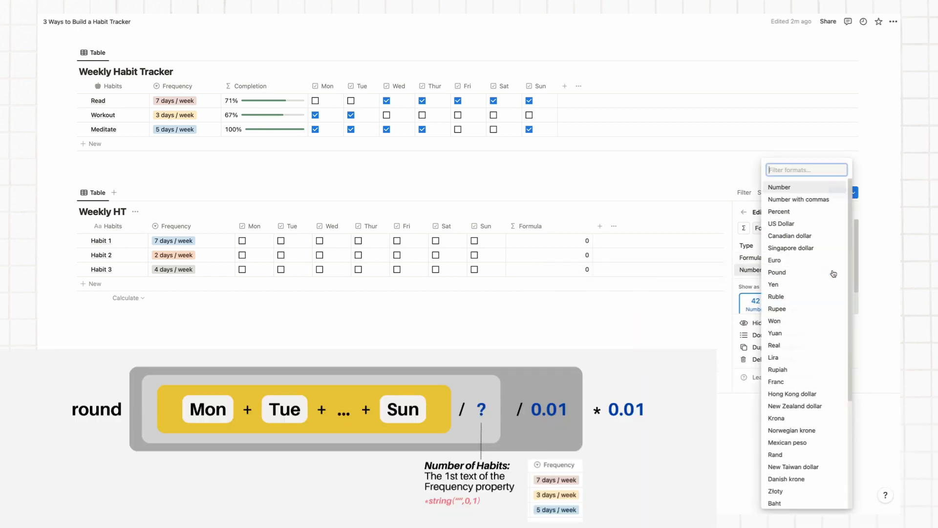
{"action": "left_click", "coordinate": [821, 212]}
{"action": "left_click", "coordinate": [794, 305]}
{"action": "left_click_drag", "start_coordinate": [531, 230], "coordinate": [212, 226]}
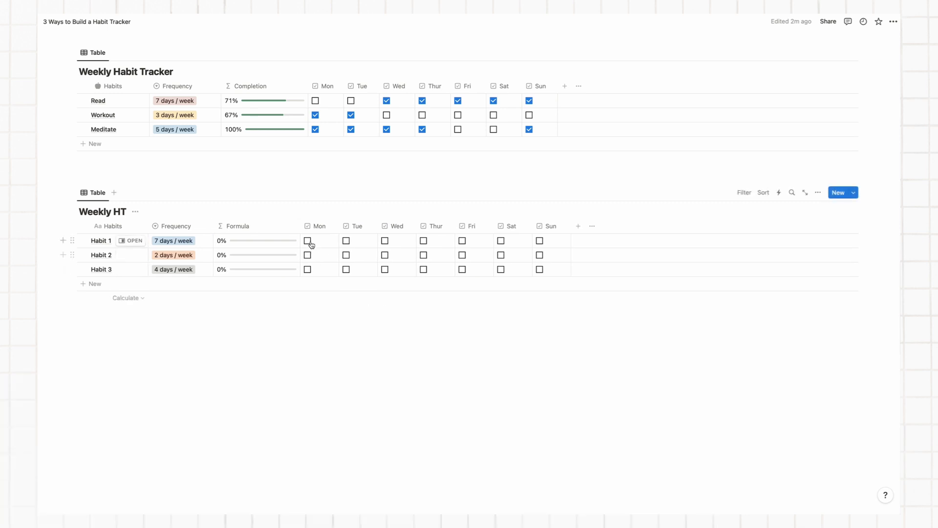
Step: Mark Habit 1 as done for every day from Mon through Sun
{"action": "left_click", "coordinate": [347, 242]}
{"action": "left_click", "coordinate": [385, 243]}
{"action": "left_click", "coordinate": [424, 243]}
{"action": "left_click", "coordinate": [463, 243]}
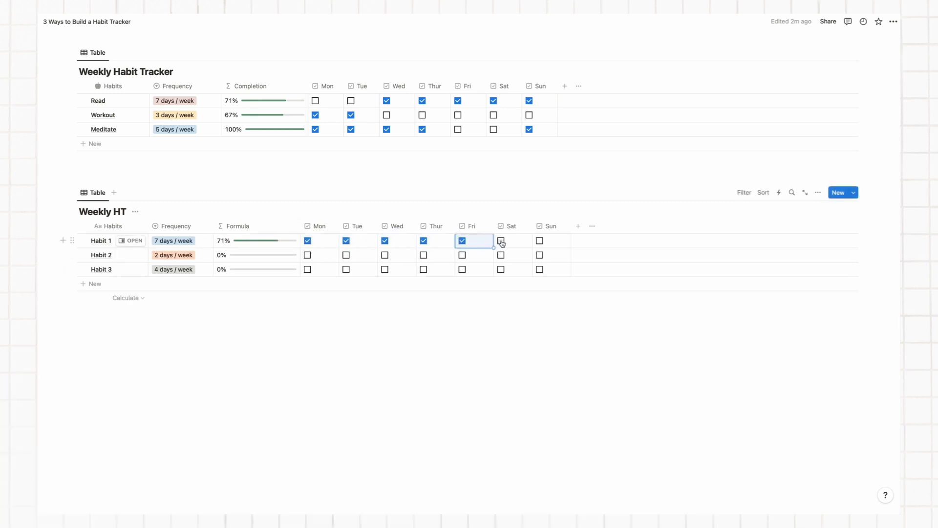
{"action": "left_click", "coordinate": [501, 243]}
{"action": "left_click", "coordinate": [540, 243]}
Step: Mark Habit 2 as done on Tue and Thur, and Habit 3 on Wed, Thur and Fri
{"action": "left_click", "coordinate": [423, 256]}
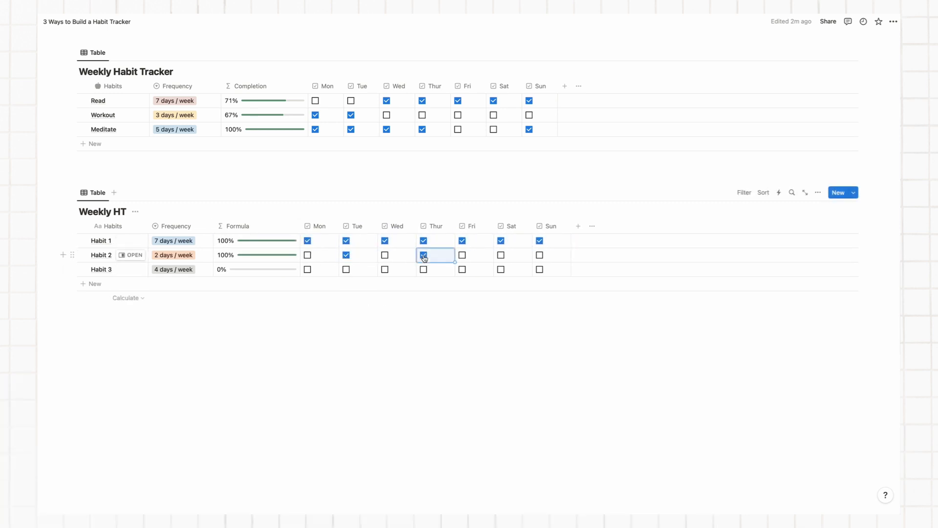
{"action": "left_click", "coordinate": [386, 270]}
{"action": "left_click", "coordinate": [423, 270]}
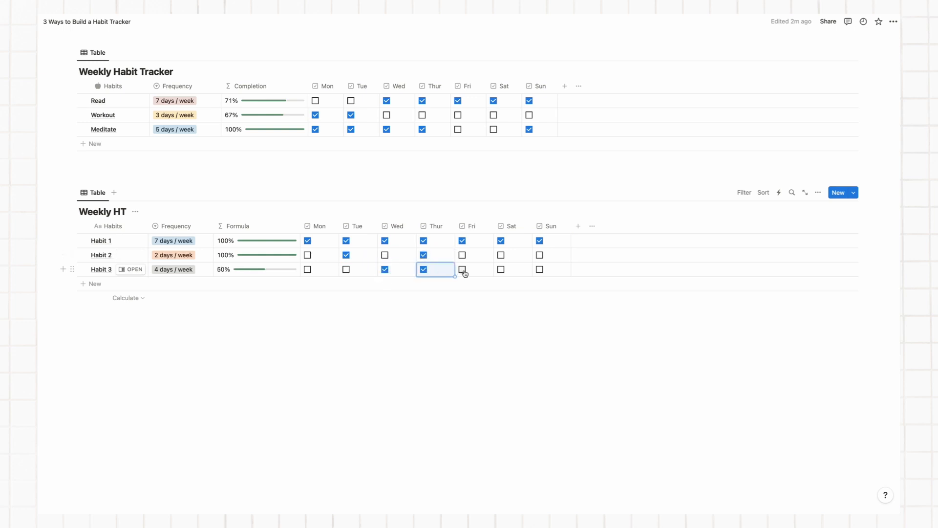
{"action": "left_click", "coordinate": [462, 271]}
{"action": "left_click", "coordinate": [540, 271]}
{"action": "left_click", "coordinate": [336, 329]}
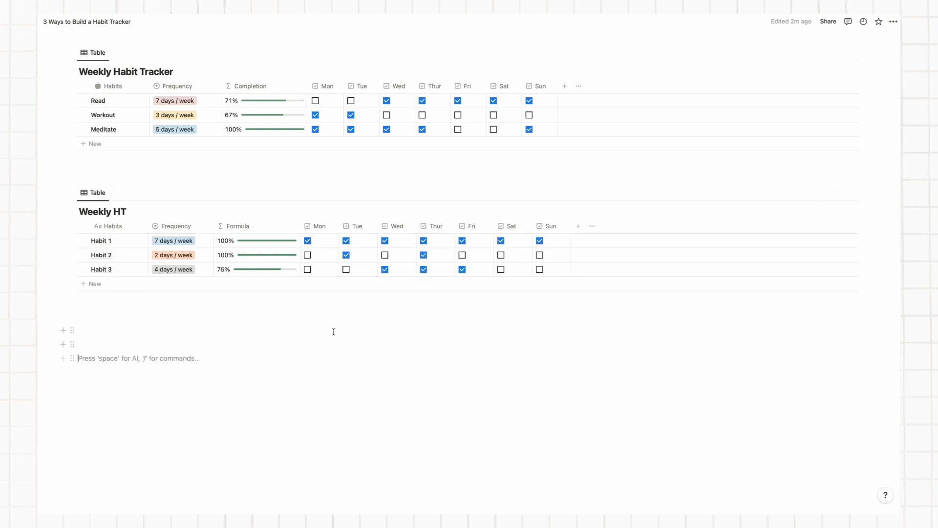
{"action": "scroll", "coordinate": [334, 332], "scroll_direction": "up", "scroll_amount": 1}
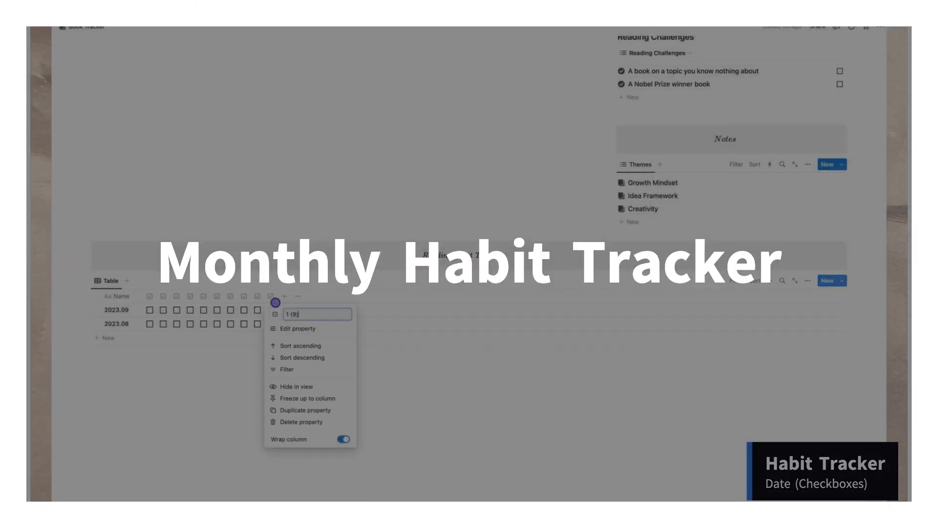
Step: Duplicate the checkbox property in the Reading Habit Tracker repeatedly until there are enough columns for every day of a month
{"action": "left_click", "coordinate": [305, 410]}
{"action": "left_click", "coordinate": [285, 296]}
{"action": "left_click", "coordinate": [320, 410]}
{"action": "left_click", "coordinate": [311, 296]}
{"action": "left_click", "coordinate": [346, 410]}
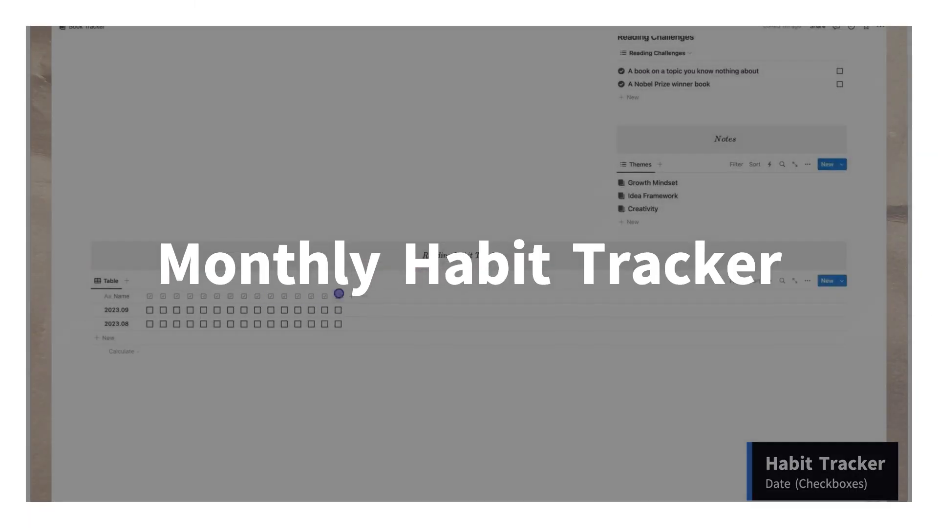
{"action": "left_click", "coordinate": [351, 296]}
{"action": "left_click", "coordinate": [400, 409]}
{"action": "left_click", "coordinate": [392, 296]}
{"action": "left_click", "coordinate": [418, 296]}
{"action": "left_click", "coordinate": [458, 410]}
{"action": "left_click", "coordinate": [498, 410]}
{"action": "left_click", "coordinate": [472, 297]}
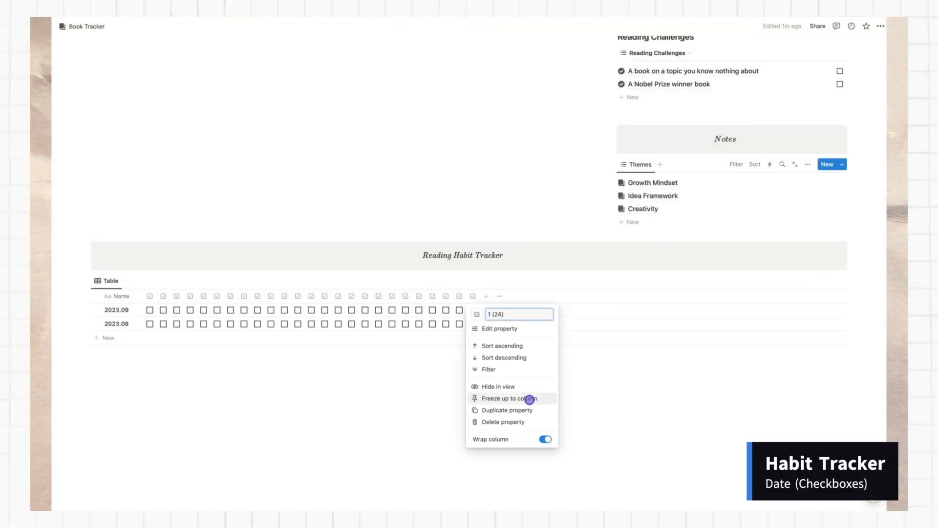
{"action": "left_click", "coordinate": [530, 408]}
{"action": "left_click", "coordinate": [513, 296]}
{"action": "left_click", "coordinate": [569, 410]}
{"action": "left_click", "coordinate": [539, 296]}
{"action": "left_click", "coordinate": [577, 410]}
{"action": "left_click", "coordinate": [553, 296]}
{"action": "left_click", "coordinate": [588, 410]}
Step: Number the first checkbox columns of the Reading Habit Tracker consecutively up to 5
{"action": "left_click", "coordinate": [151, 297]}
{"action": "left_click", "coordinate": [177, 296]}
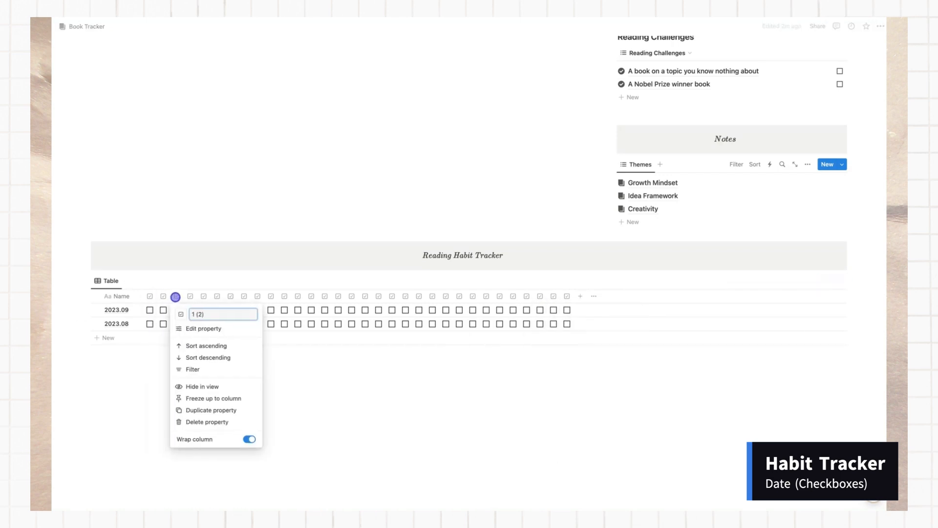
{"action": "left_click", "coordinate": [190, 296]}
{"action": "left_click", "coordinate": [204, 296]}
{"action": "type", "text": "5"}
Step: Find icons matching "check" and give column 5 the filled square checkmark icon
{"action": "left_click", "coordinate": [210, 316]}
{"action": "left_click", "coordinate": [199, 350]}
{"action": "type", "text": "check"}
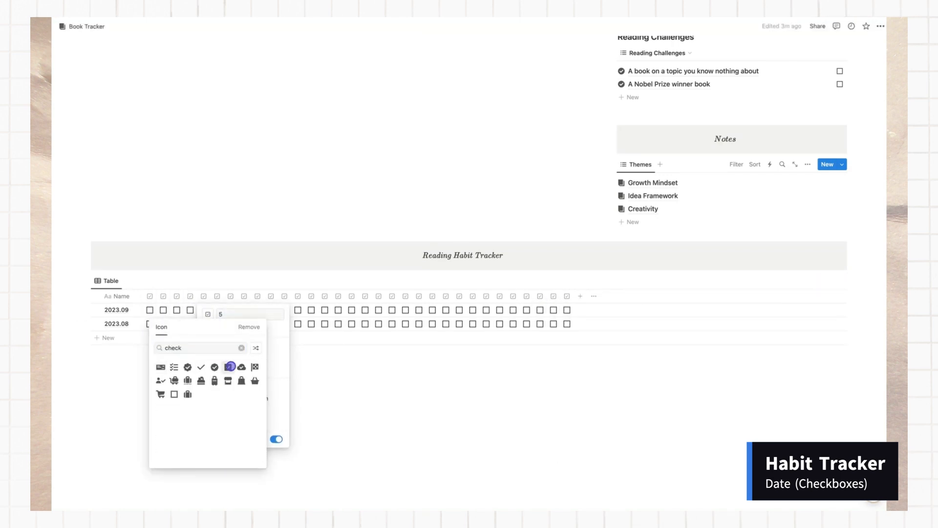
{"action": "left_click", "coordinate": [230, 367]}
Step: Number the following checkbox columns 6 through 10 and give column 10 the filled square checkmark icon
{"action": "left_click", "coordinate": [218, 296]}
{"action": "left_click", "coordinate": [230, 296]}
{"action": "type", "text": "7"}
{"action": "left_click", "coordinate": [244, 297]}
{"action": "type", "text": "8"}
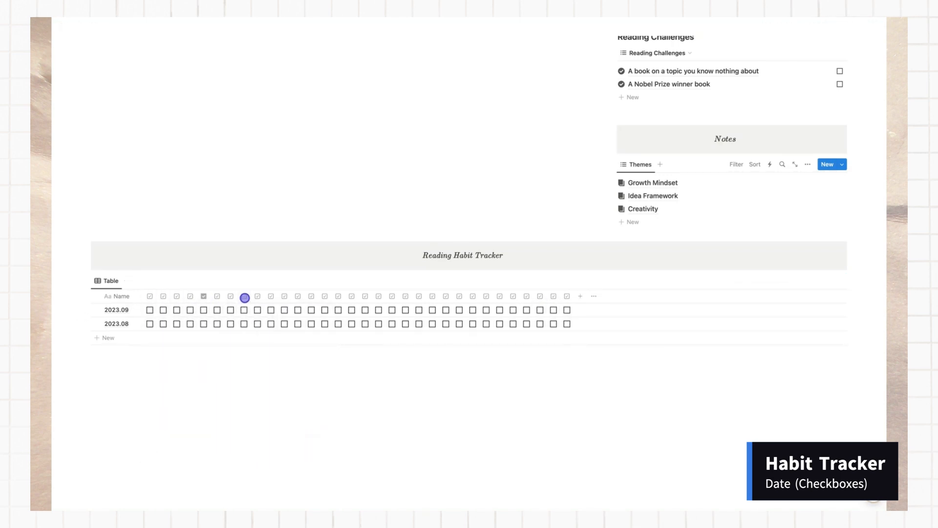
{"action": "left_click", "coordinate": [259, 297]}
{"action": "type", "text": "9"}
{"action": "left_click", "coordinate": [271, 297]}
{"action": "type", "text": "10"}
{"action": "left_click", "coordinate": [275, 314]}
{"action": "left_click", "coordinate": [228, 379]}
Step: Number the following checkbox columns 11 through 15
{"action": "left_click", "coordinate": [285, 296]}
{"action": "type", "text": "11"}
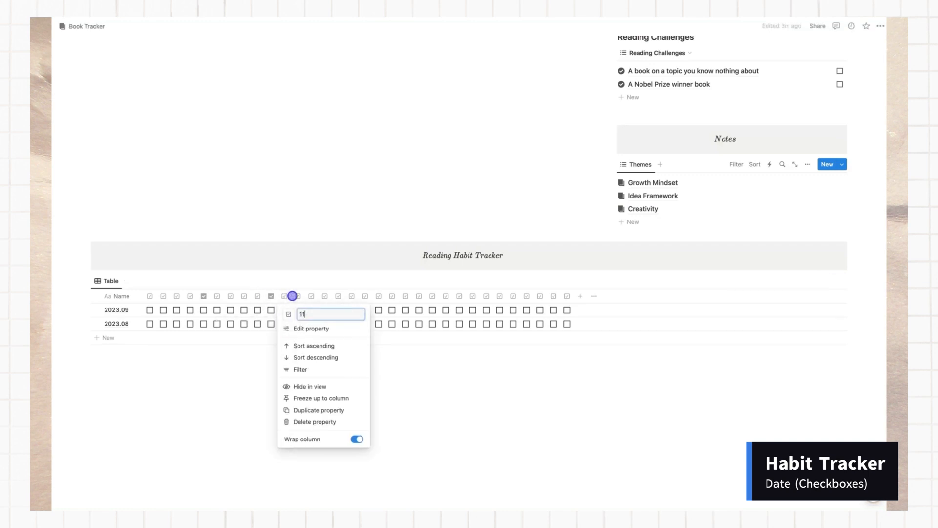
{"action": "left_click", "coordinate": [295, 296]}
{"action": "type", "text": "12"}
{"action": "left_click", "coordinate": [321, 297]}
{"action": "type", "text": "14"}
{"action": "left_click", "coordinate": [338, 296]}
{"action": "type", "text": "15"}
Step: Give column 15 the filled square checkmark icon and hide the stray filter bar
{"action": "left_click", "coordinate": [399, 367]}
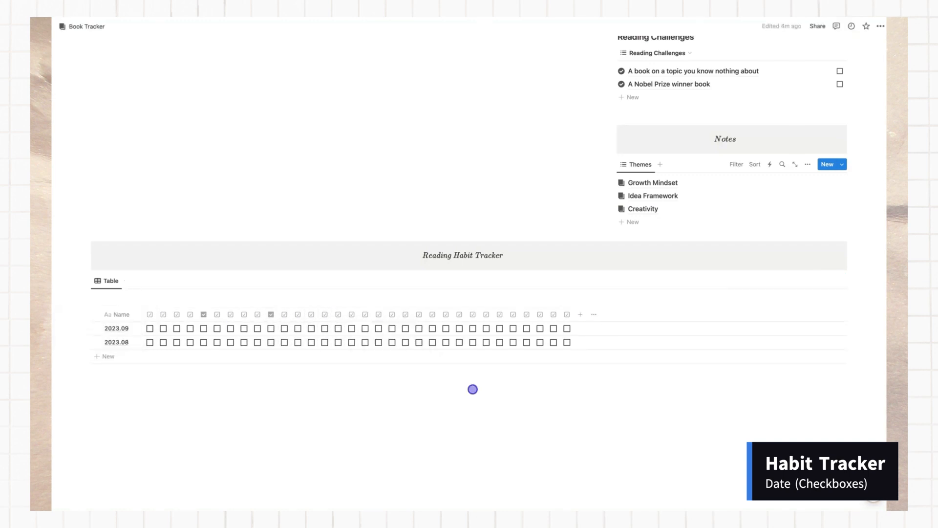
{"action": "left_click", "coordinate": [737, 281]}
{"action": "left_click", "coordinate": [338, 296]}
{"action": "left_click", "coordinate": [343, 314]}
{"action": "left_click", "coordinate": [365, 369]}
{"action": "left_click", "coordinate": [464, 361]}
Step: Number the following checkbox columns 16 through 20 and give column 20 the filled square checkmark icon
{"action": "left_click", "coordinate": [351, 296]}
{"action": "left_click", "coordinate": [364, 296]}
{"action": "left_click", "coordinate": [392, 296]}
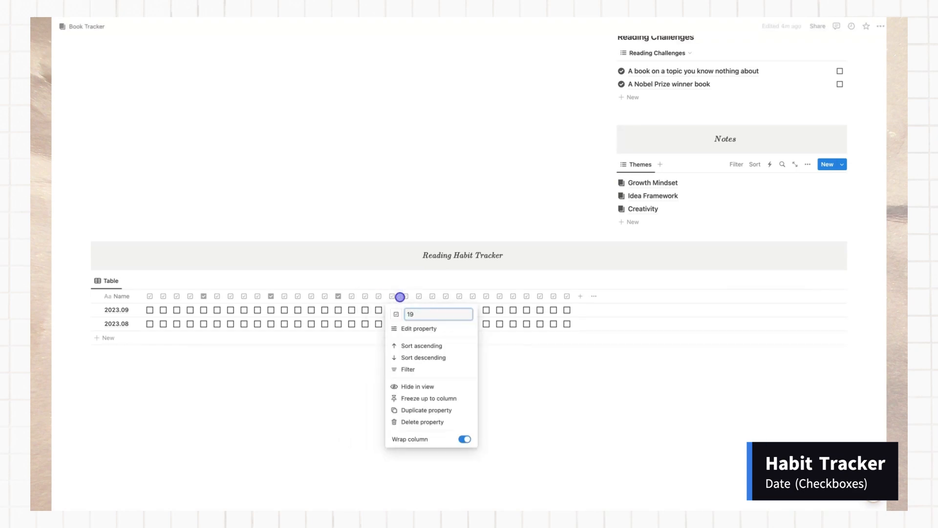
{"action": "left_click", "coordinate": [405, 296]}
{"action": "left_click", "coordinate": [410, 314]}
{"action": "left_click", "coordinate": [363, 380]}
{"action": "left_click", "coordinate": [436, 295]}
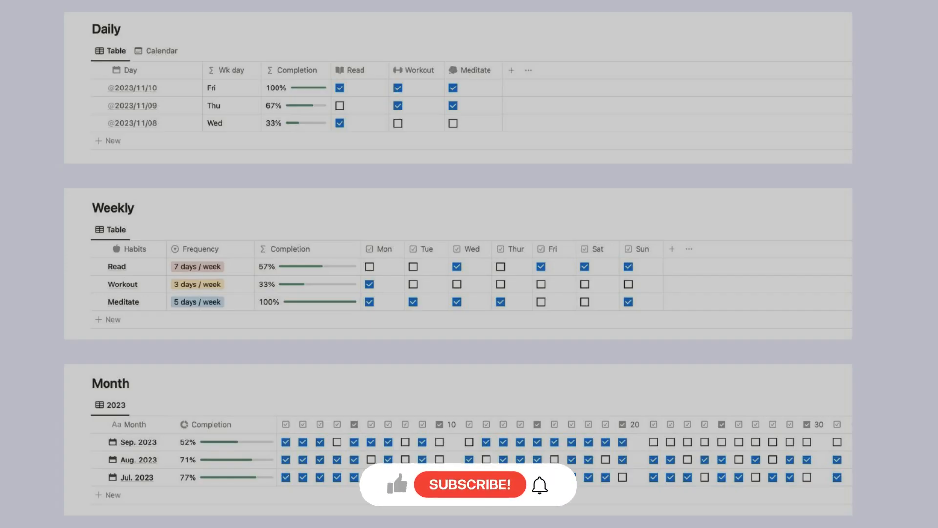